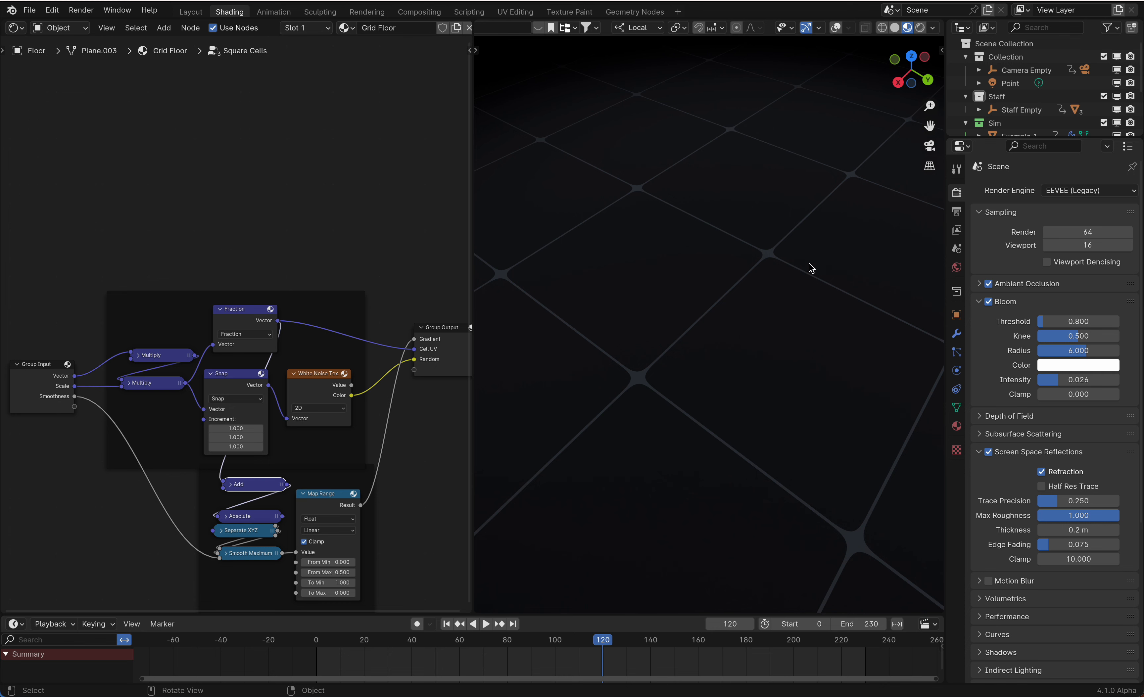
Examine the Square Cells node group and the Grid 1 and Grid 2 frames of the Grid Floor material.
key(Tab)
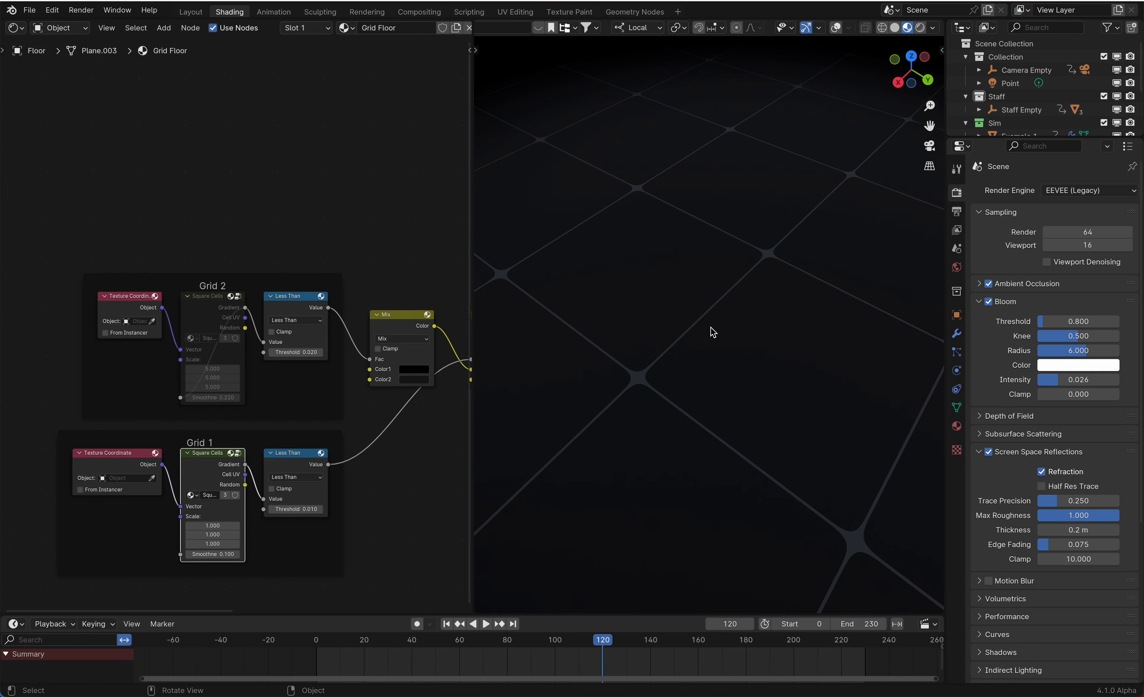
click(211, 299)
click(226, 469)
key(Tab)
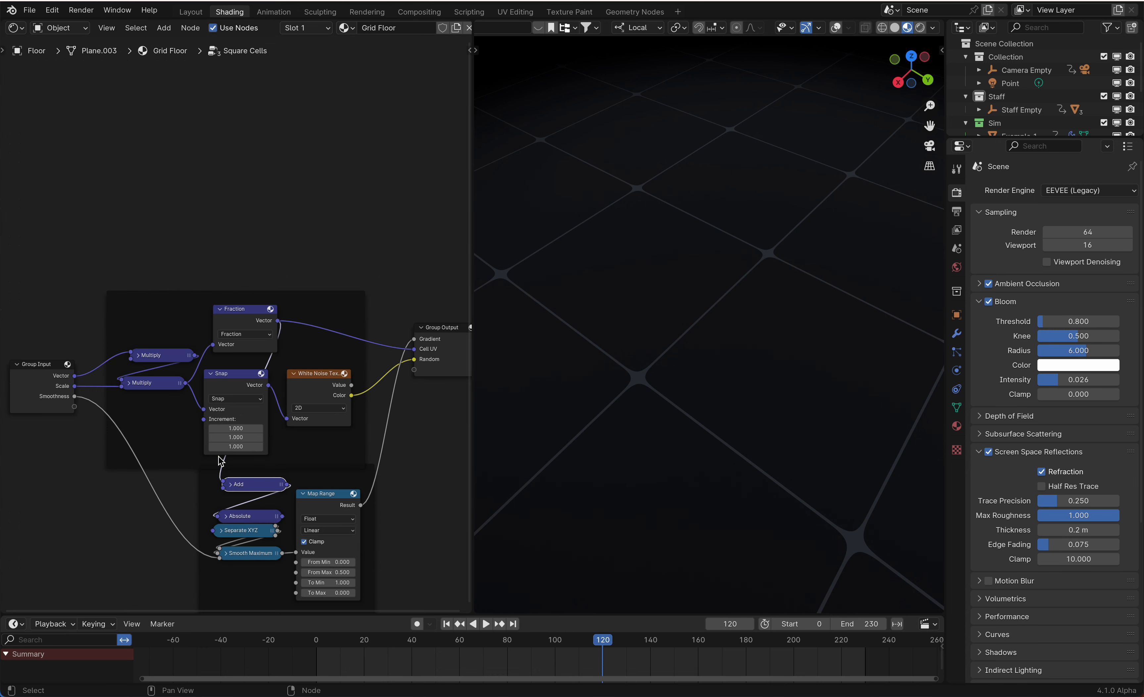
key(Tab)
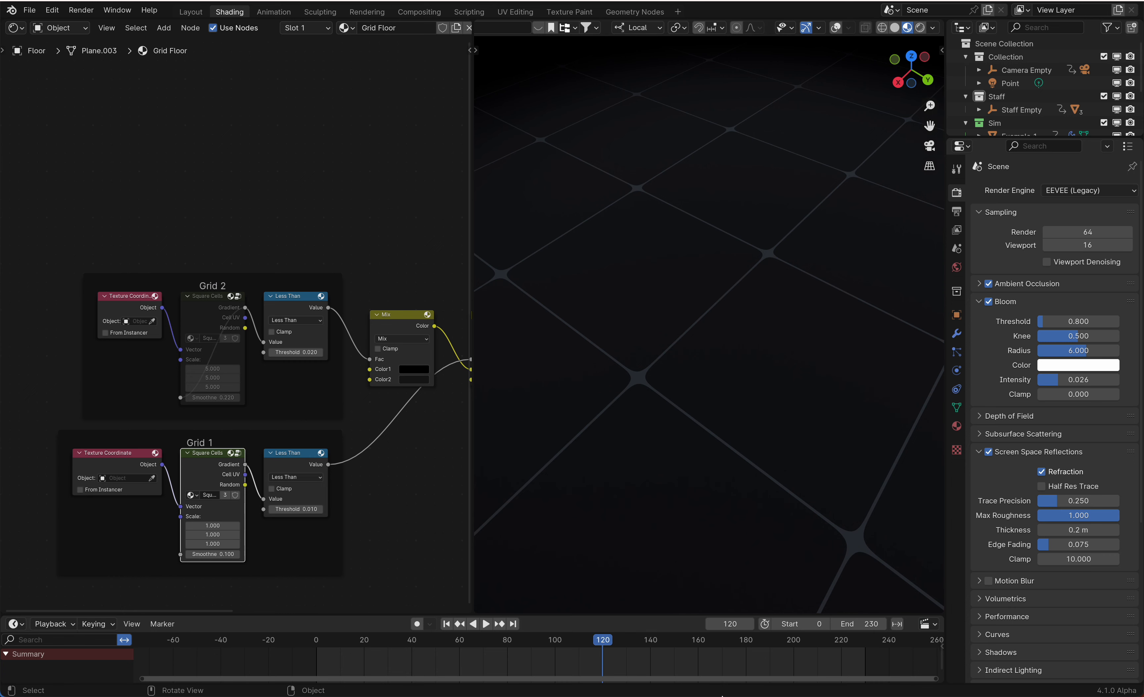
Switch to the other Blender window and start a new General file there.
click(875, 674)
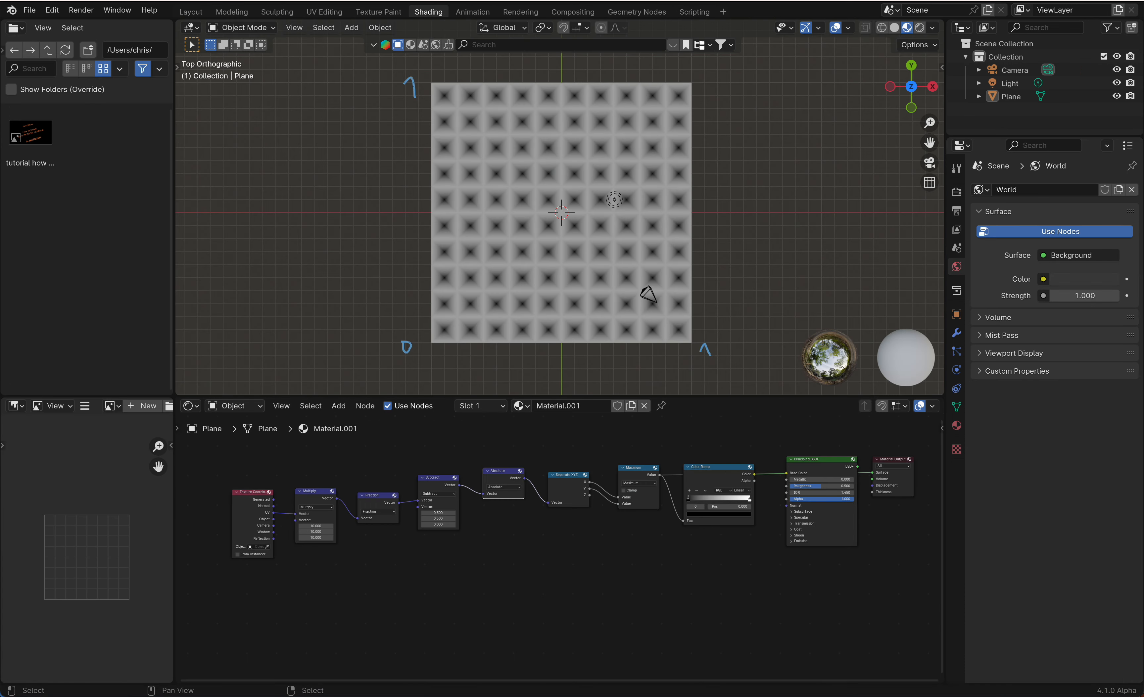
click(29, 10)
mouse_move(47, 27)
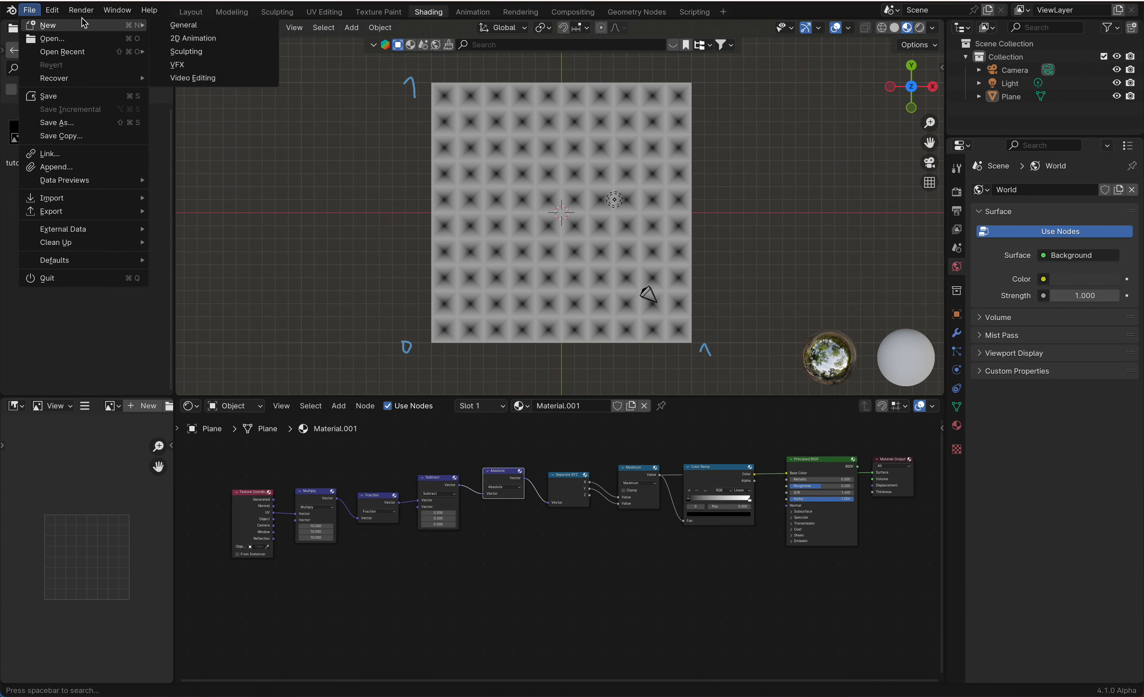
click(176, 27)
click(499, 375)
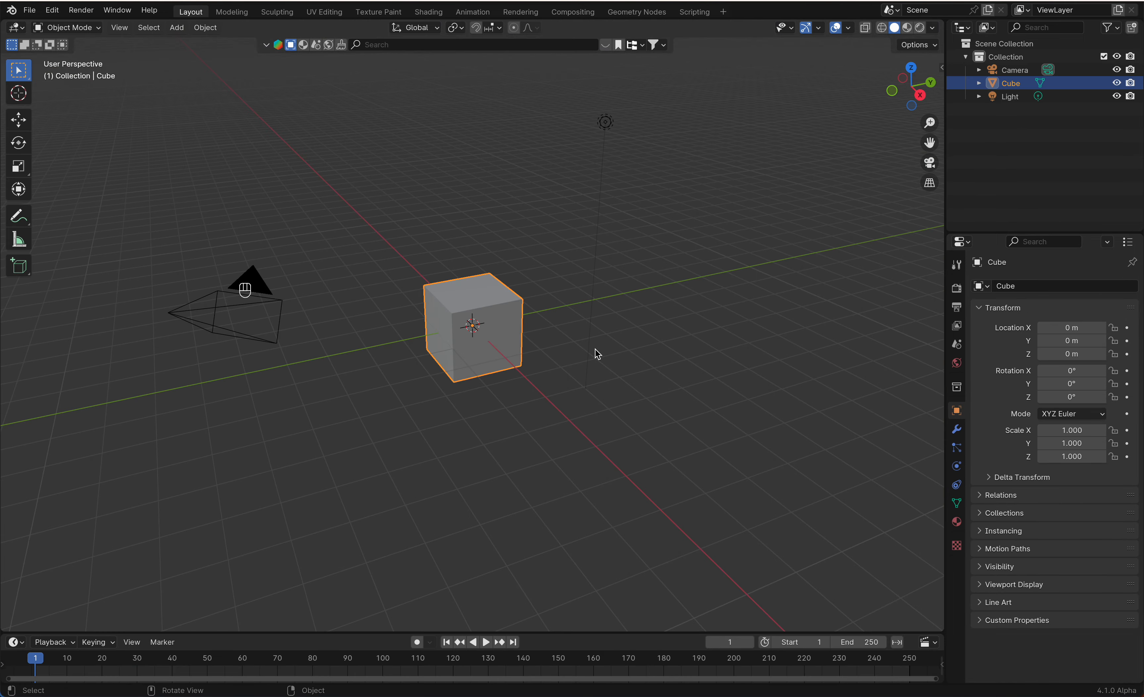
Delete the default cube and add a plane mesh in its place.
scroll(598, 354, down, 5)
key(x)
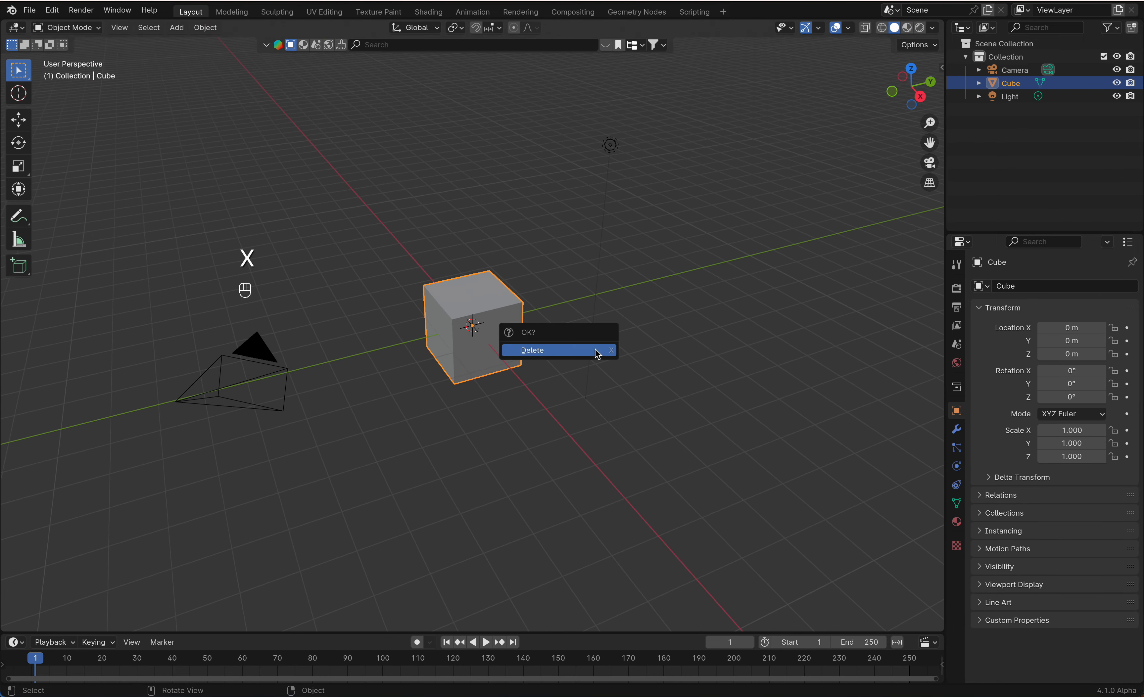
click(596, 352)
key(shift+a)
mouse_move(596, 351)
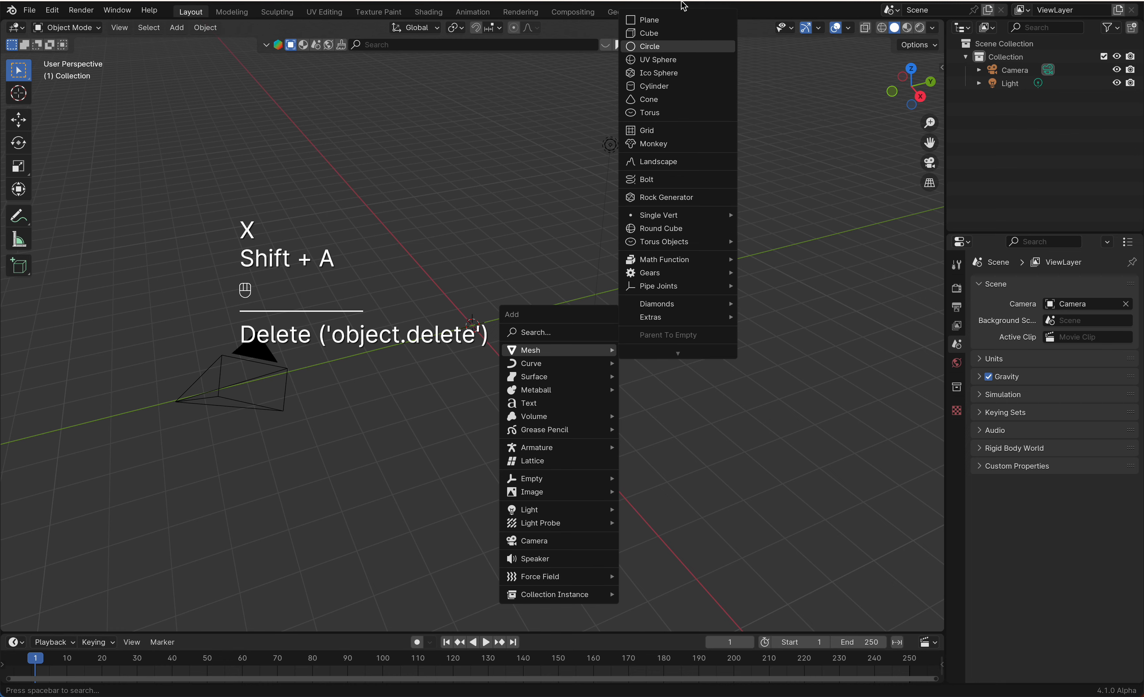
click(644, 16)
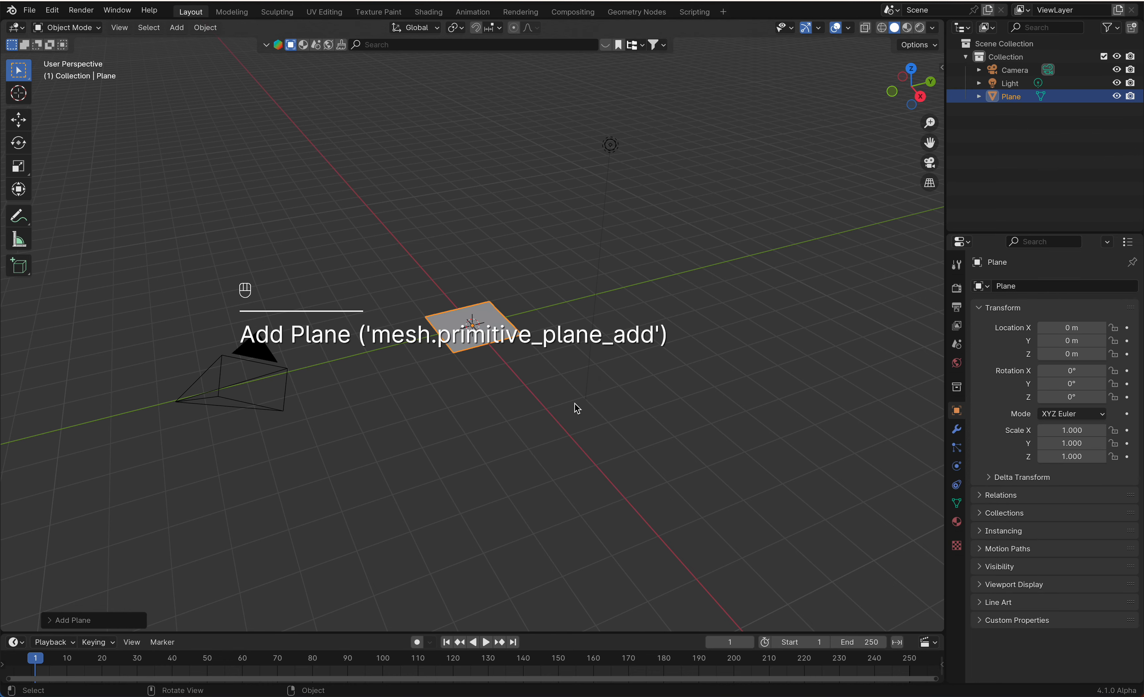
In the Shading workspace, frame the plane in top view and give it a new material.
click(427, 11)
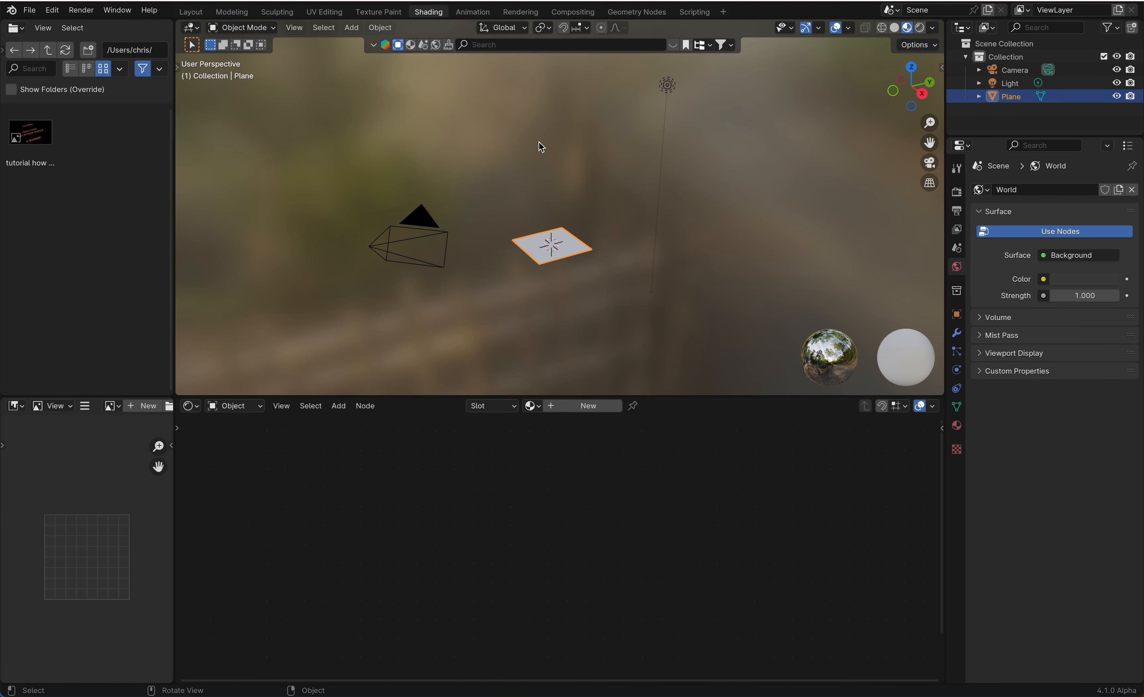
key(KP_7)
key(KP_Decimal)
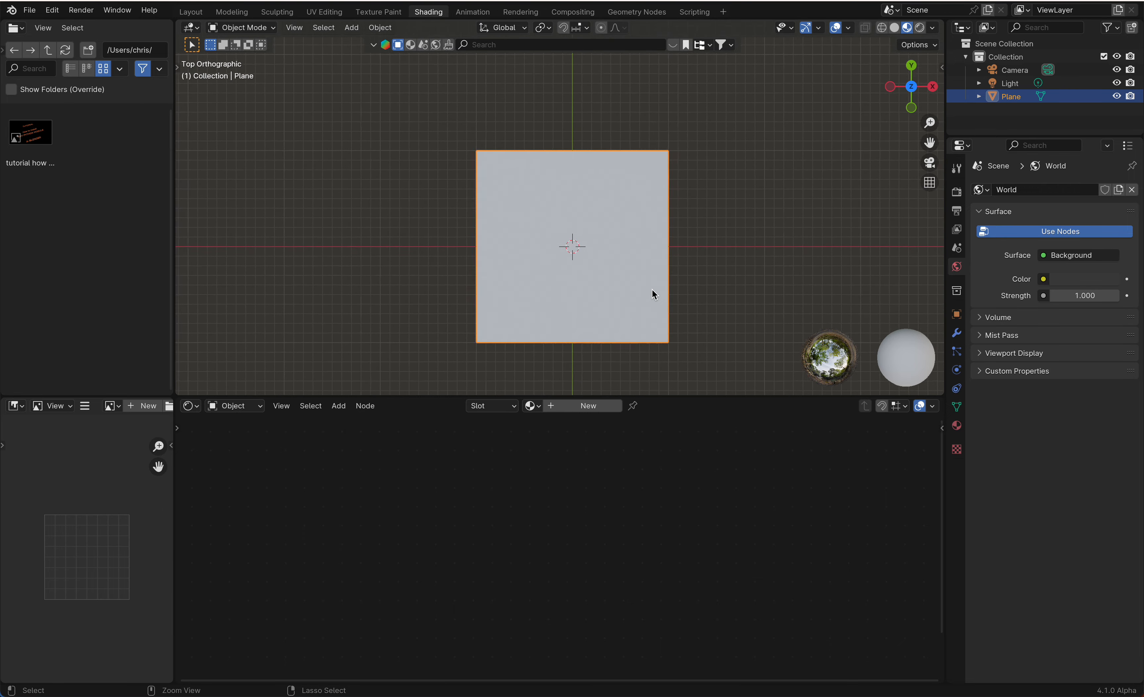
click(588, 406)
key(Home)
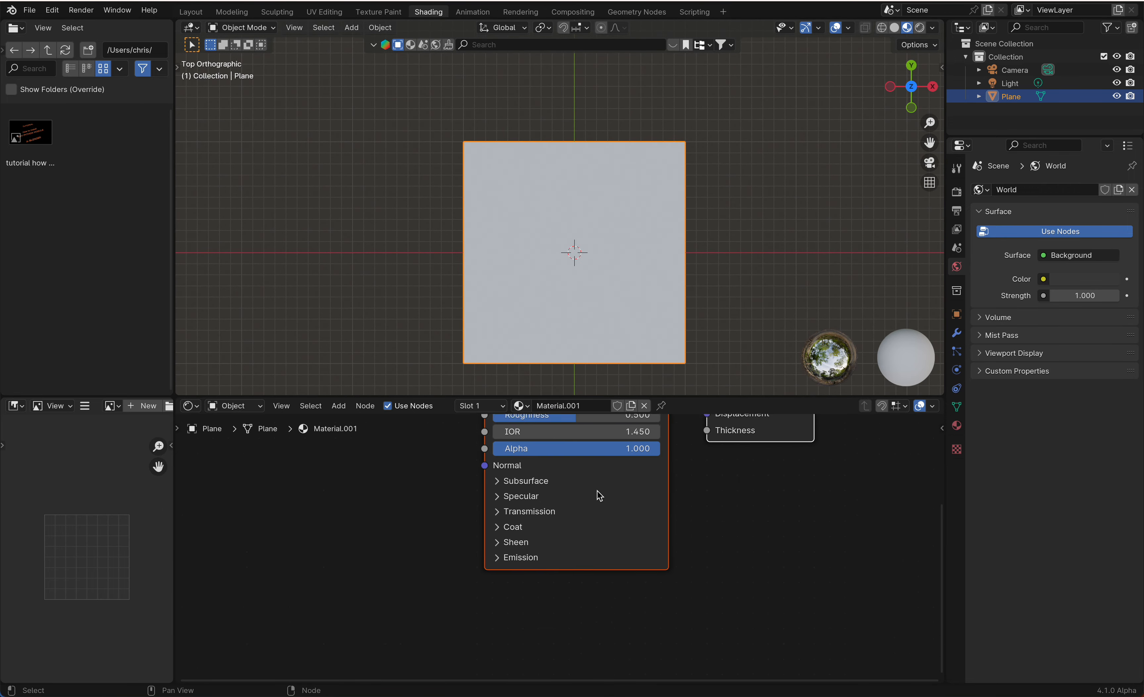
scroll(598, 491, down, 3)
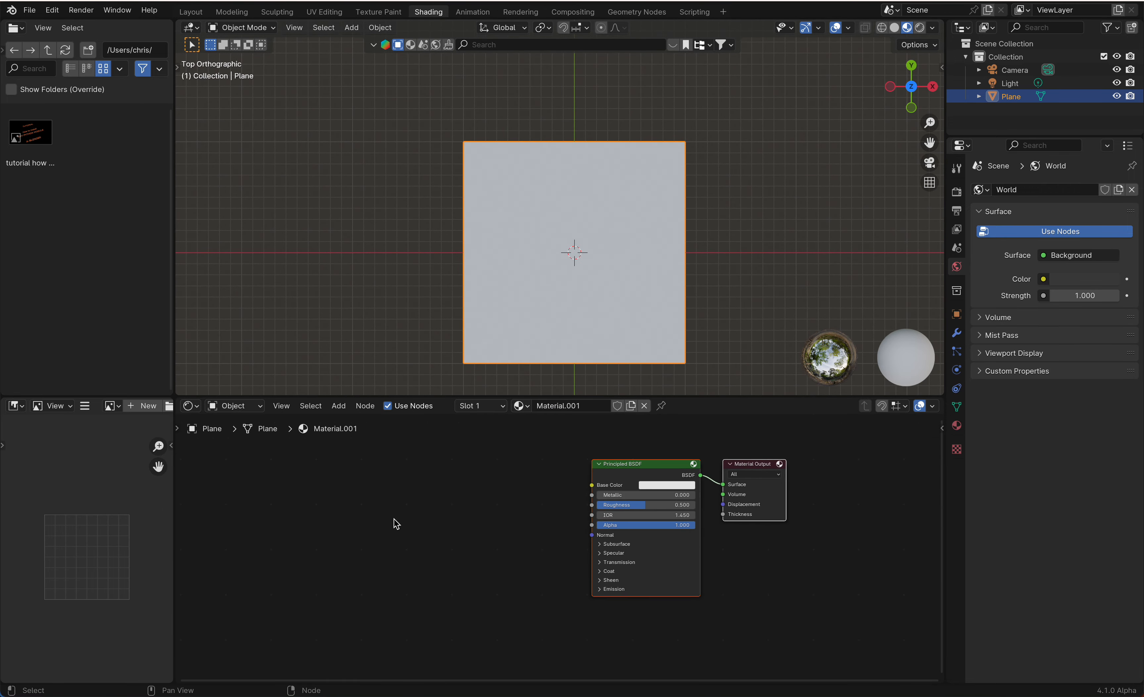
Add a Texture Coordinate node and connect its UV output to the Principled BSDF's Base Color.
key(shift+a)
text(text)
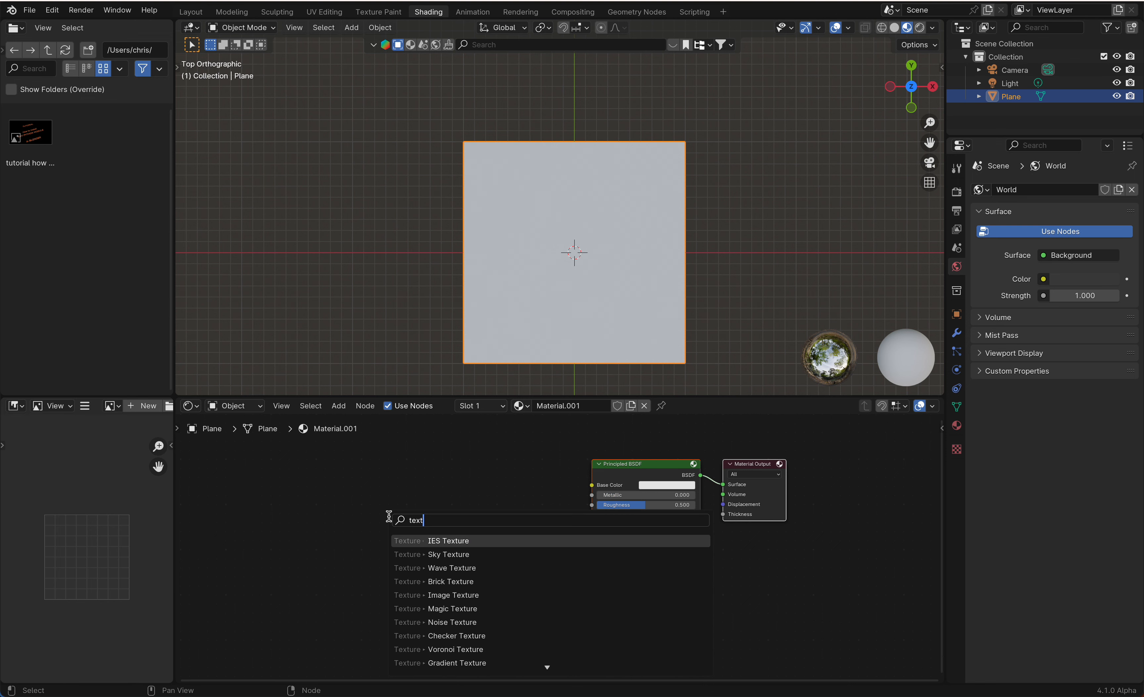
text(ure coord)
key(Return)
click(263, 476)
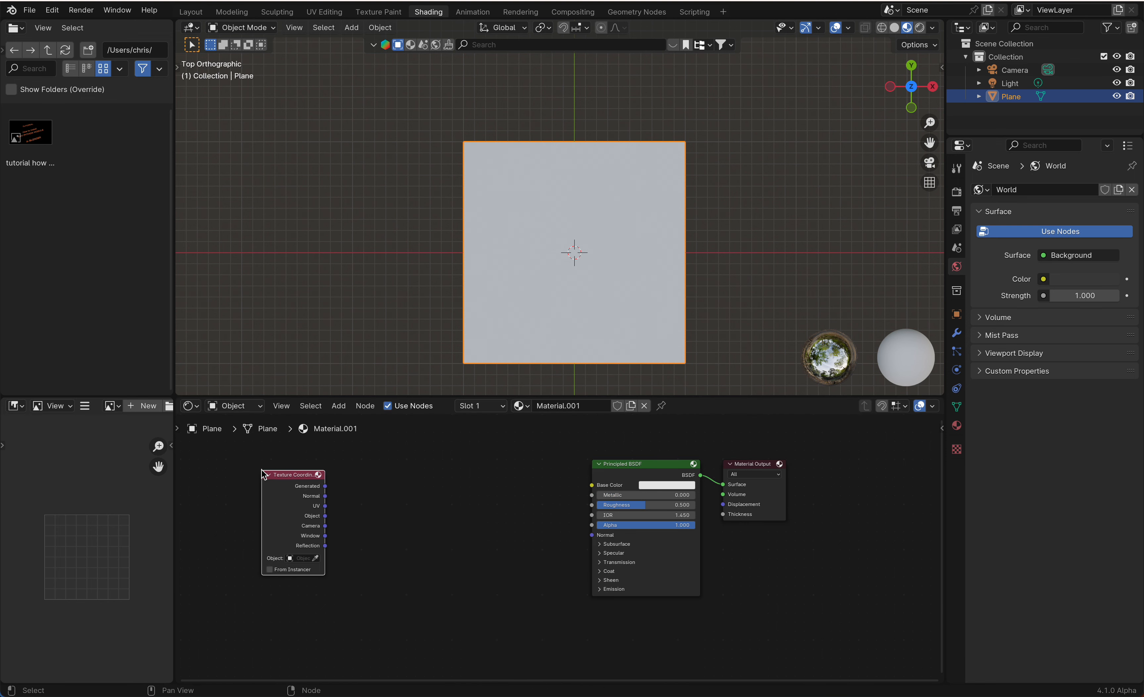
drag(324, 505, 592, 485)
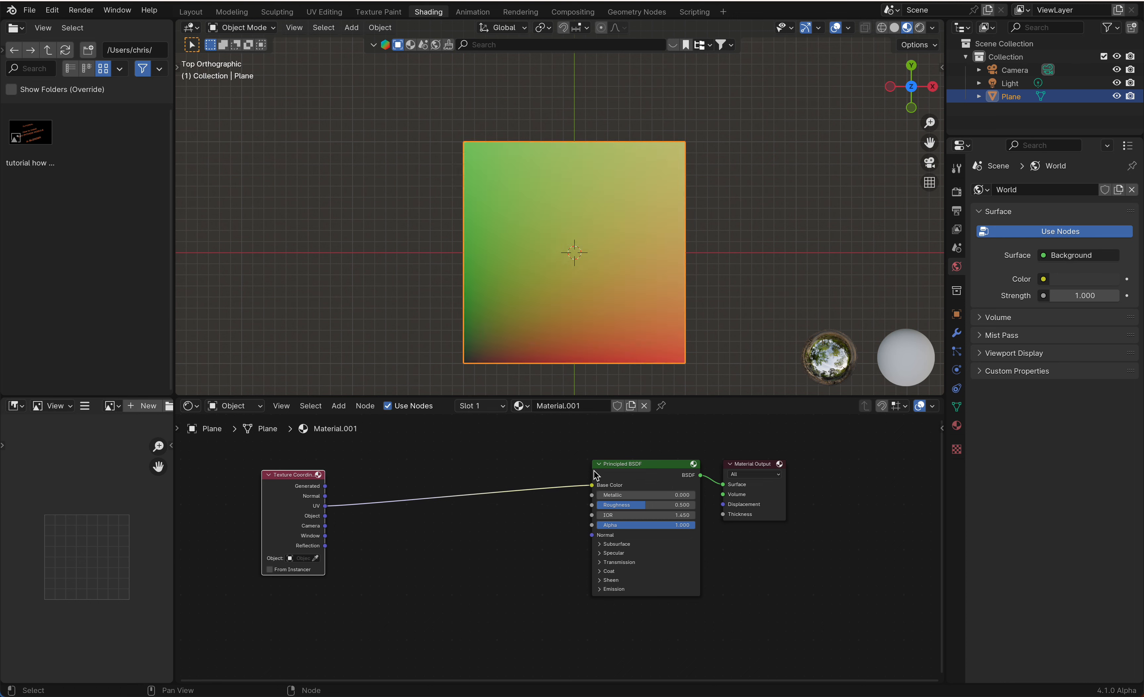
Move the Principled BSDF and Material Output nodes together farther away from the Texture Coordinate node.
drag(641, 441, 739, 523)
key(g)
click(844, 536)
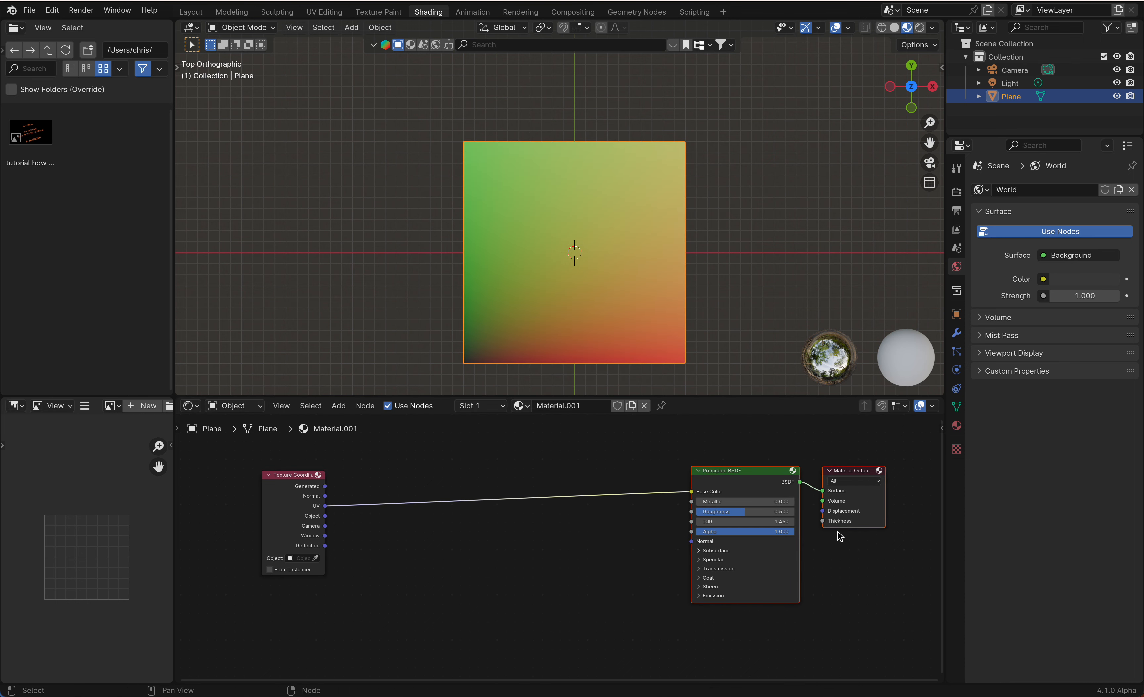
Annotate the plane's lower-left corner with 0 and its lower-right corner with 1.
key(d)
mouse_move(448, 365)
mouse_down()
mouse_move(460, 370)
mouse_move(452, 362)
mouse_up()
key(d)
drag(699, 370, 711, 371)
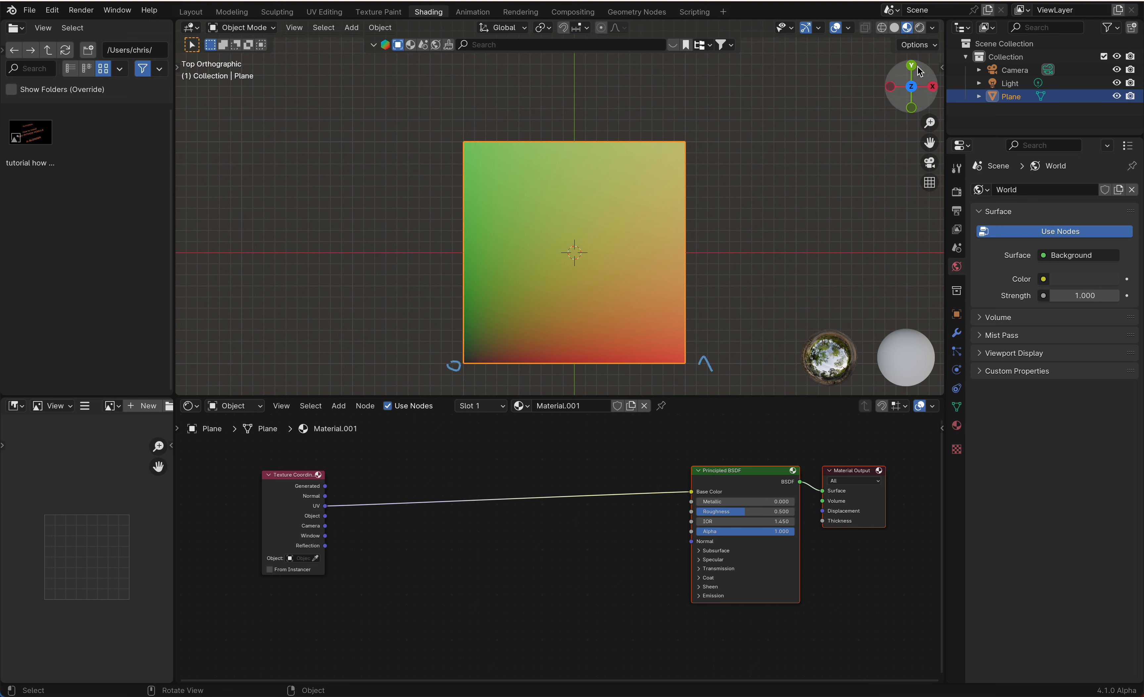
Annotate the plane's upper-left corner with 1 and write RGB beside the plane, and erase both notes.
key(d)
drag(431, 134, 442, 149)
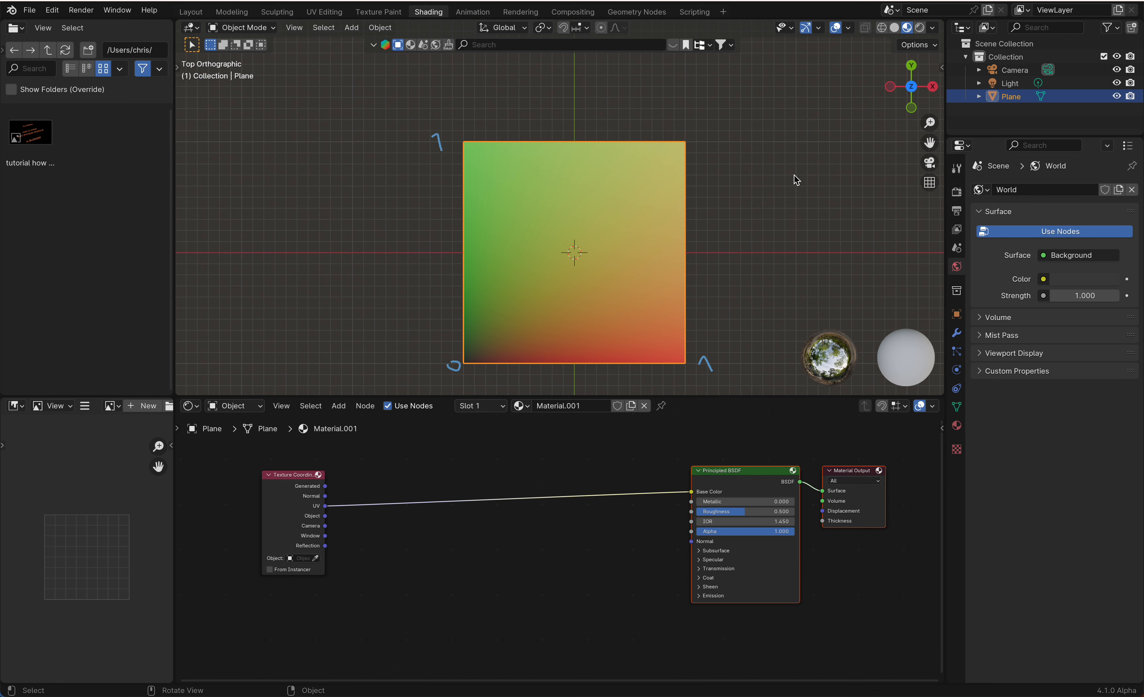
mouse_move(759, 149)
mouse_down()
mouse_move(759, 184)
mouse_move(799, 194)
mouse_up()
mouse_move(804, 150)
mouse_down()
mouse_move(807, 162)
mouse_move(850, 174)
mouse_move(853, 157)
mouse_move(861, 181)
mouse_up()
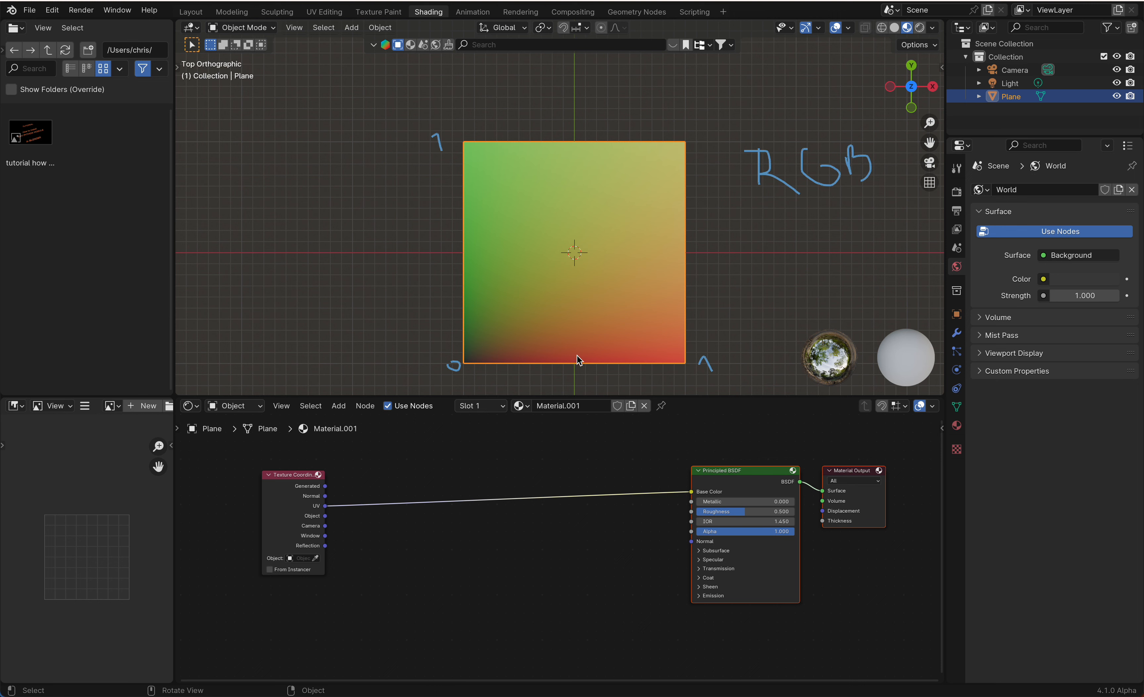
mouse_move(673, 190)
right_down()
mouse_move(428, 135)
mouse_move(728, 120)
mouse_move(755, 174)
mouse_move(822, 186)
mouse_move(809, 167)
mouse_move(840, 184)
mouse_move(869, 163)
mouse_move(822, 245)
right_up()
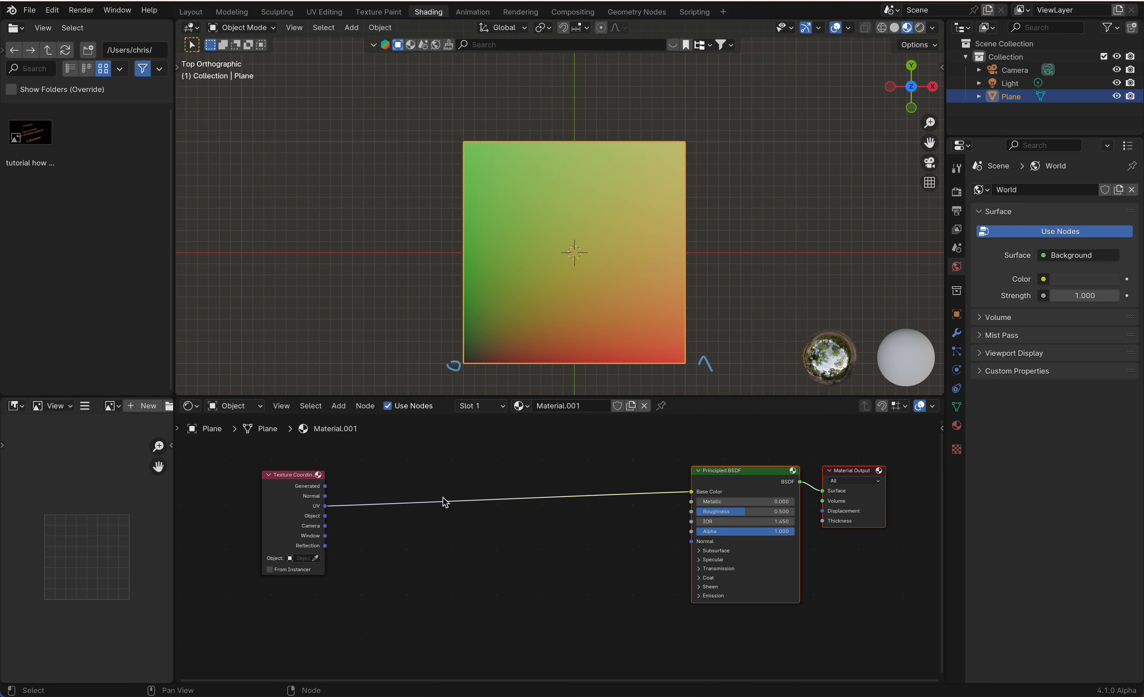
Insert a Separate XYZ node on the UV link and connect its Y output to Base Color.
key(shift)
key(shift+a)
text(sep)
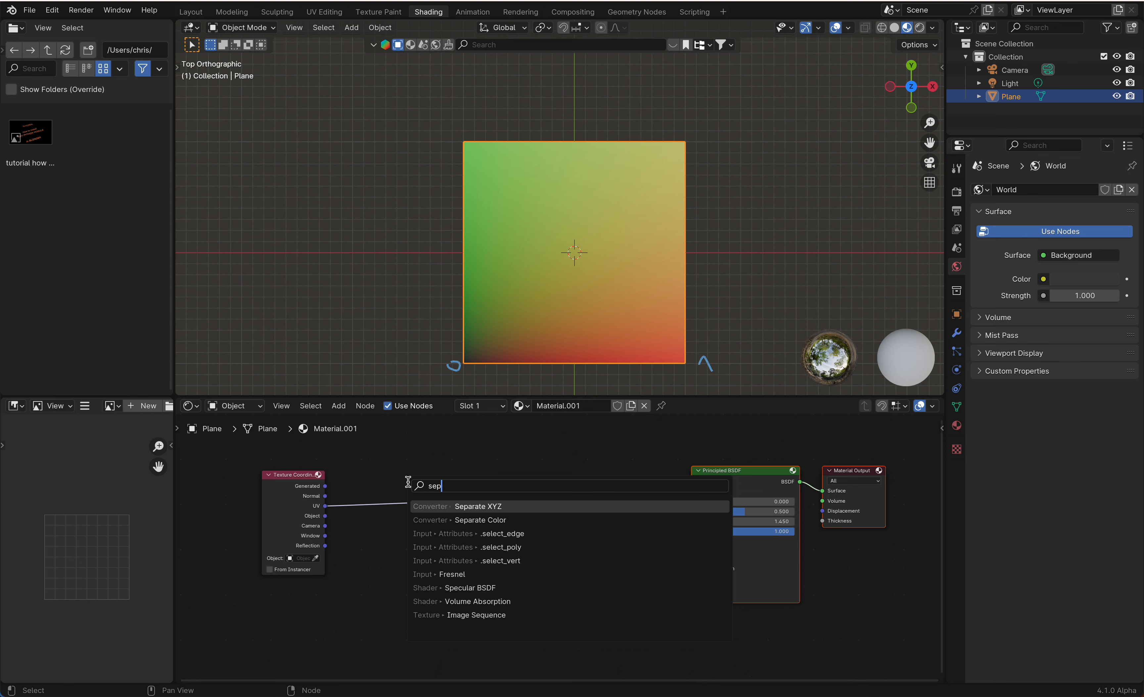
key(Return)
click(449, 460)
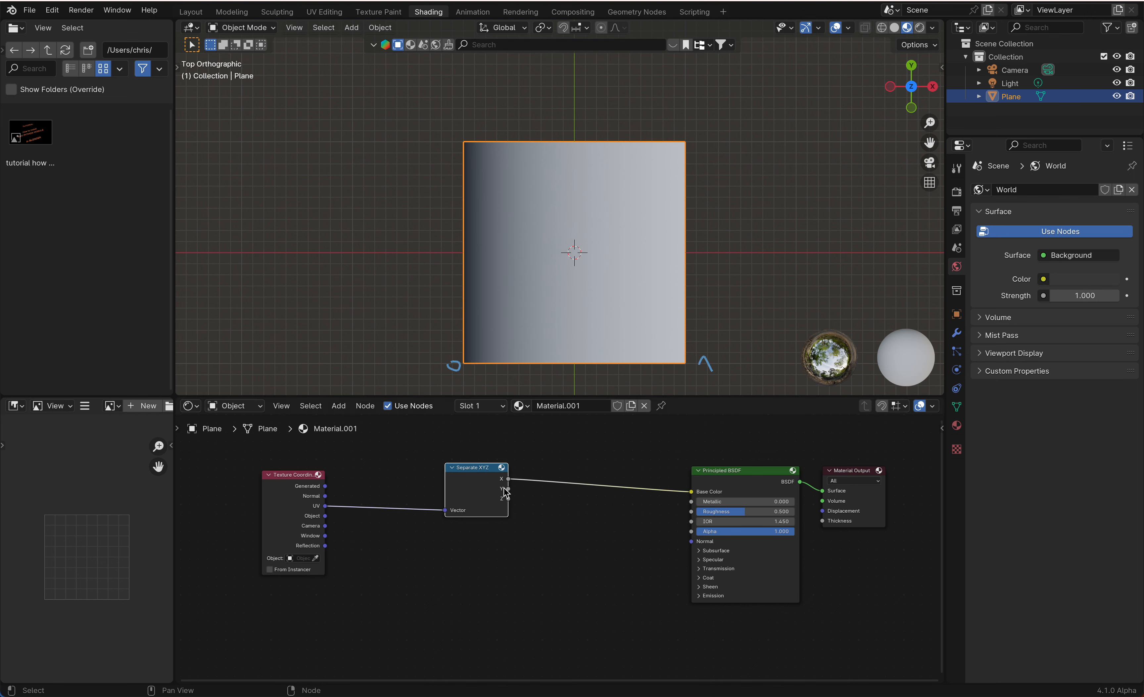
drag(509, 489, 692, 497)
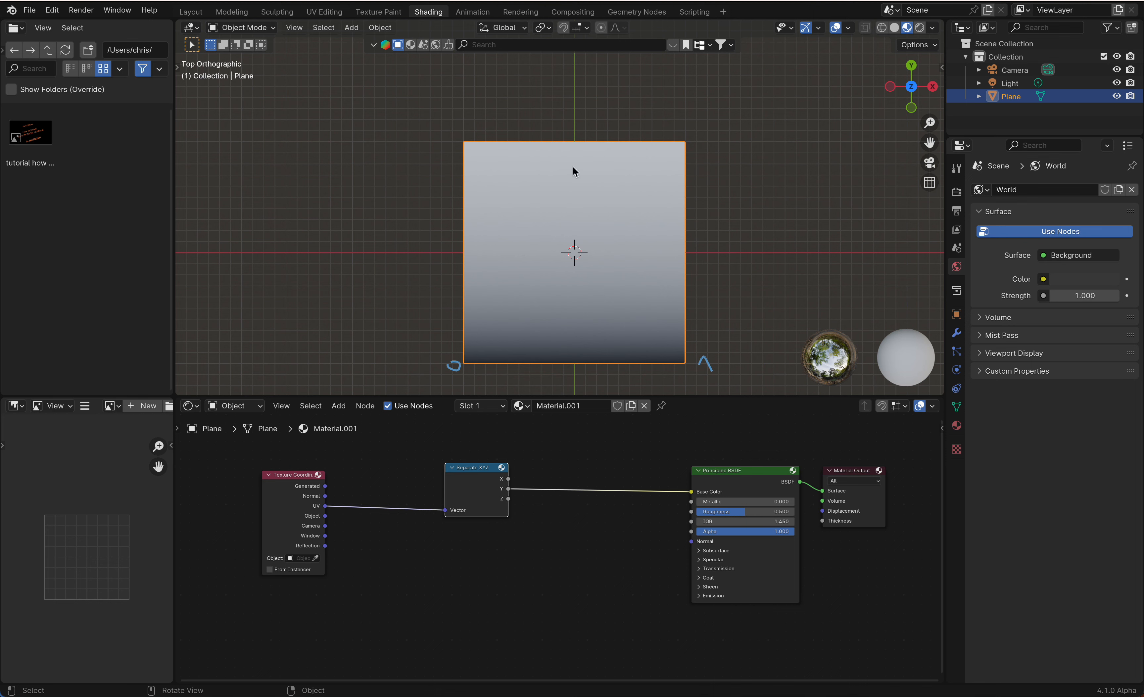
Insert a Math node set to Maximum on the Y link and connect the Separate XYZ node's X output to its second value.
drag(471, 468, 448, 471)
key(shift+a)
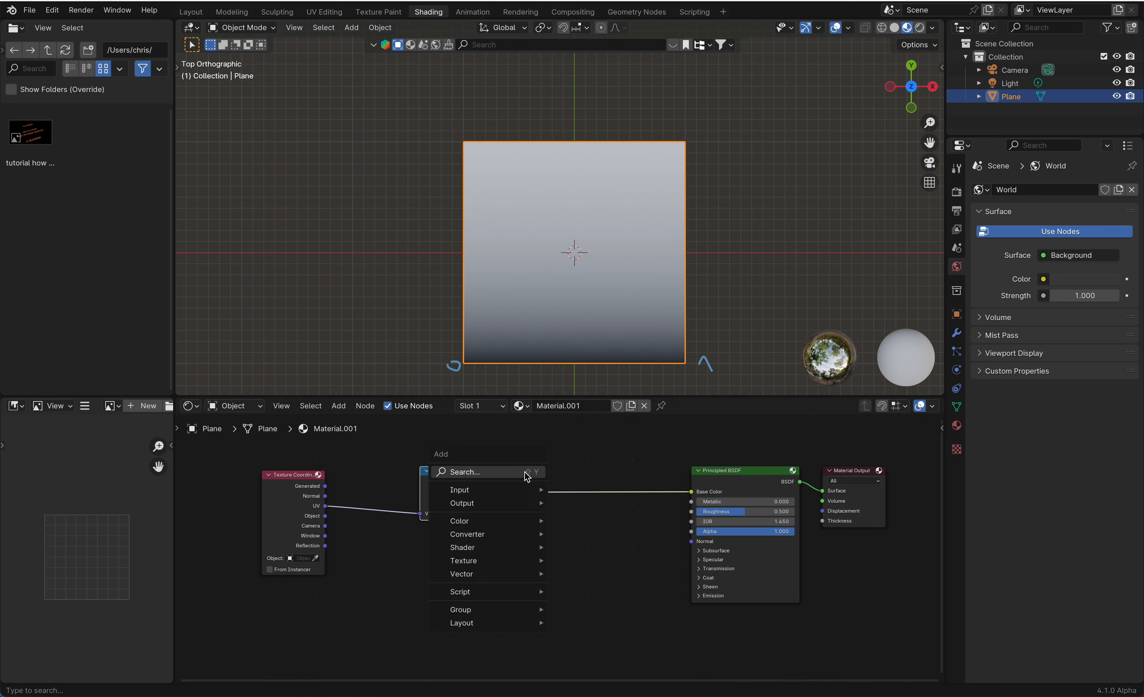
key(Escape)
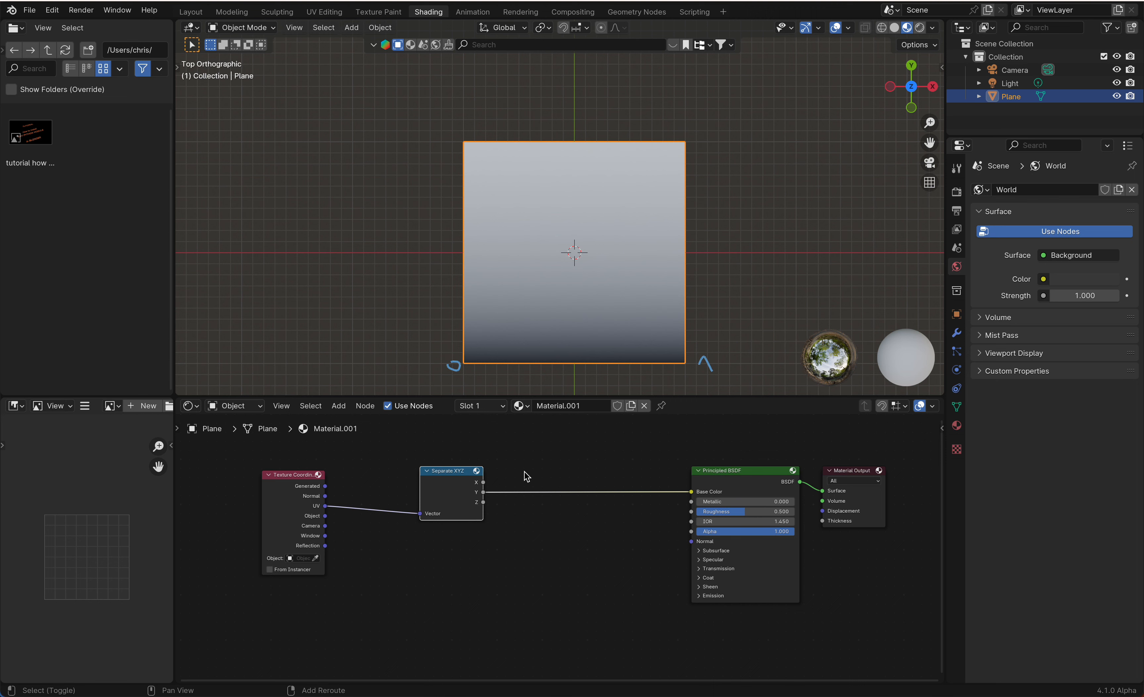
key(a)
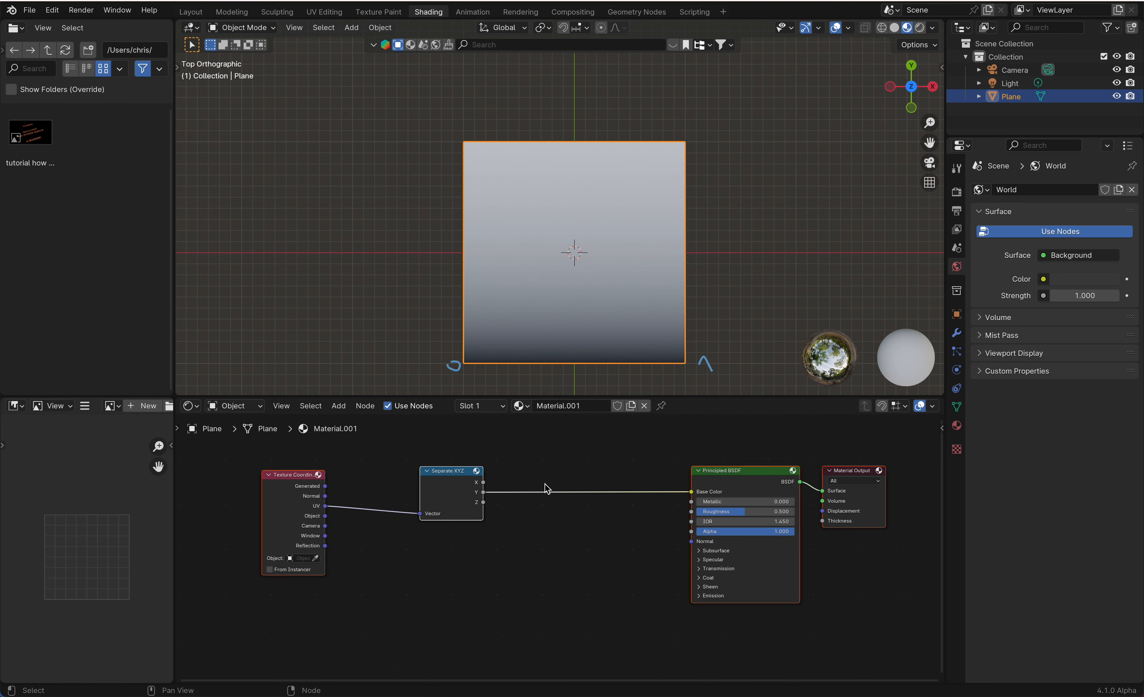
key(shift+a)
text(ma)
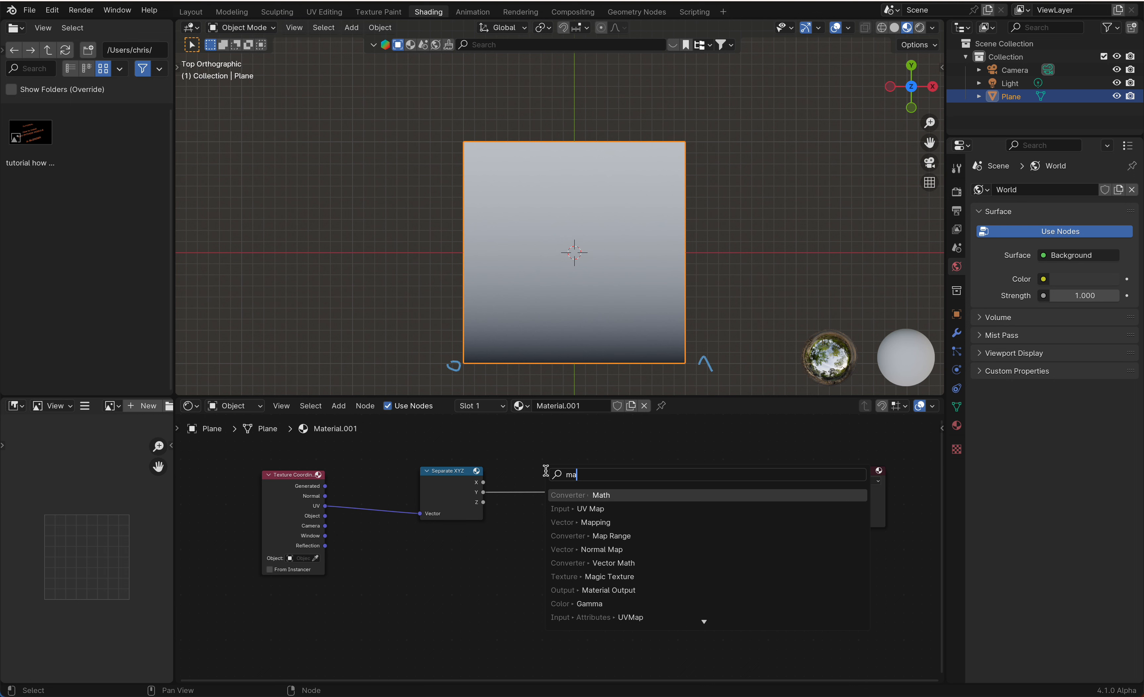
key(Return)
click(523, 458)
click(554, 485)
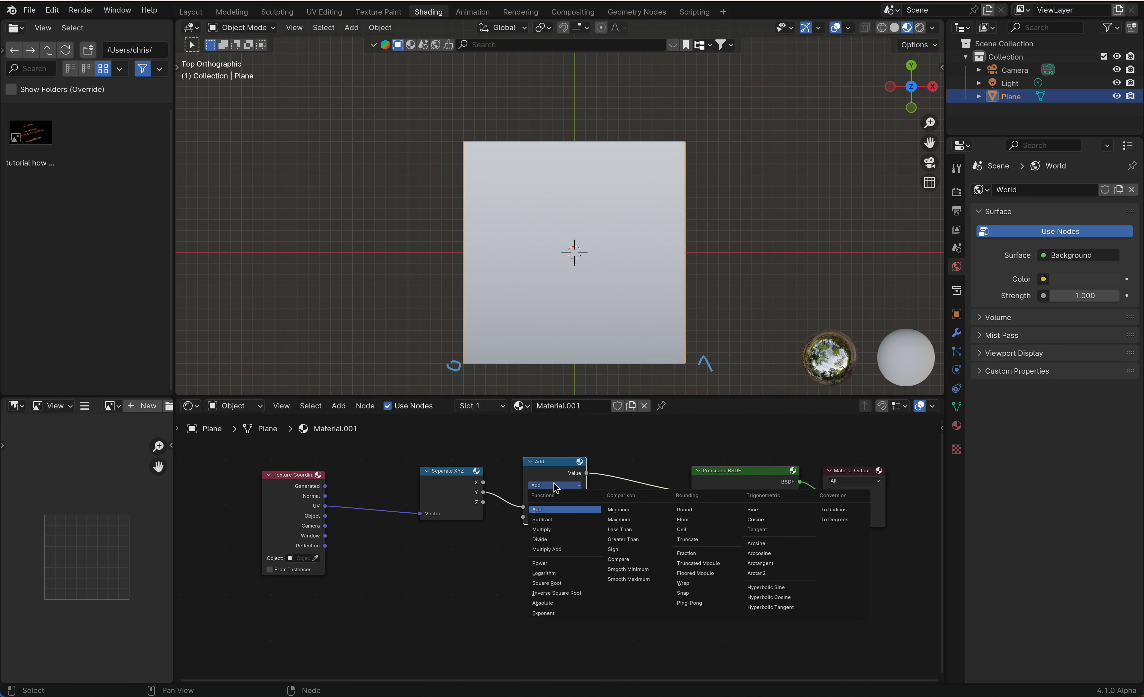
click(621, 520)
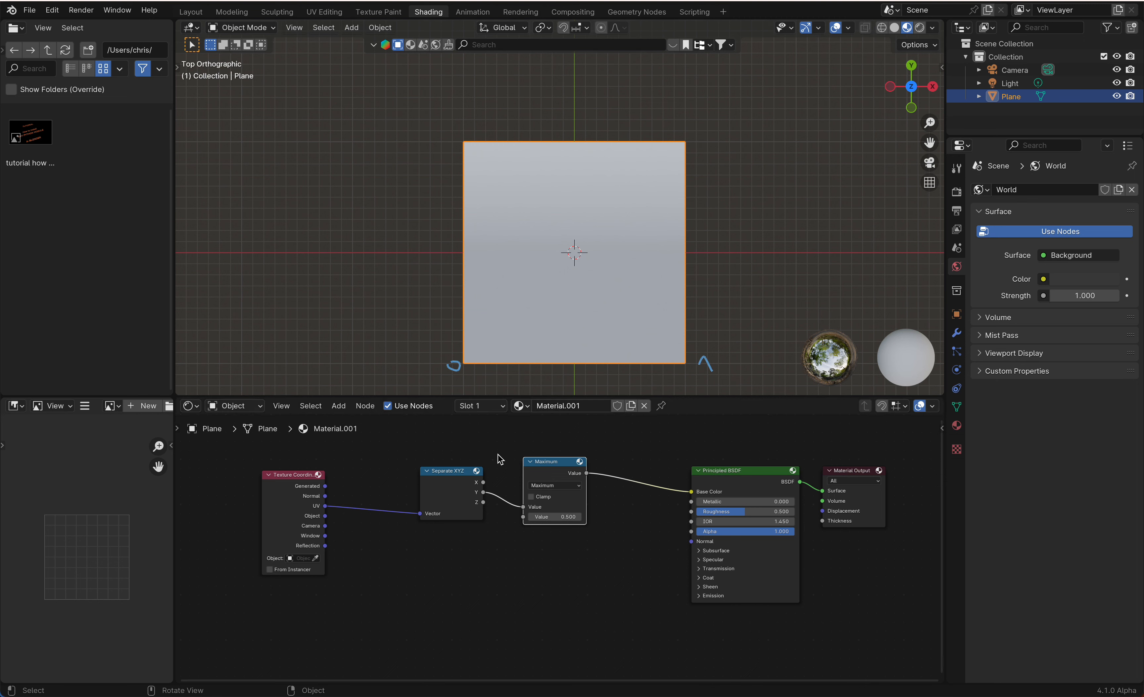
mouse_move(483, 482)
mouse_down()
mouse_move(520, 500)
mouse_move(533, 527)
mouse_move(524, 517)
mouse_up()
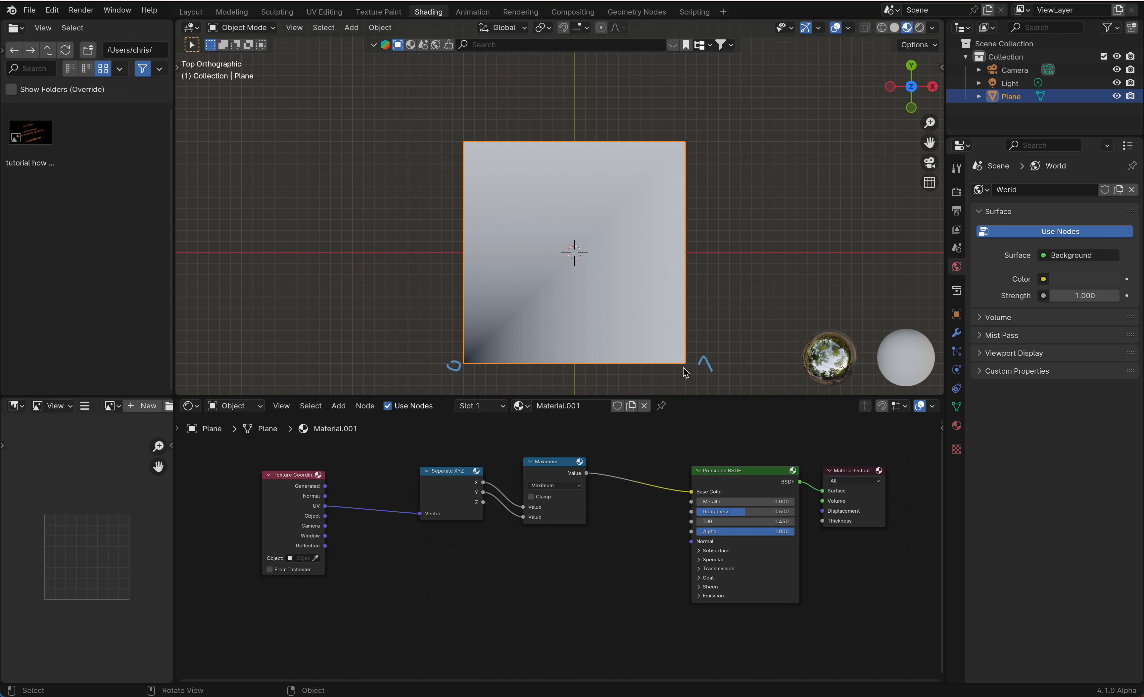
Move the Maximum and Separate XYZ nodes toward the Principled BSDF to make room after the Texture Coordinate node.
drag(555, 463, 599, 464)
click(448, 473)
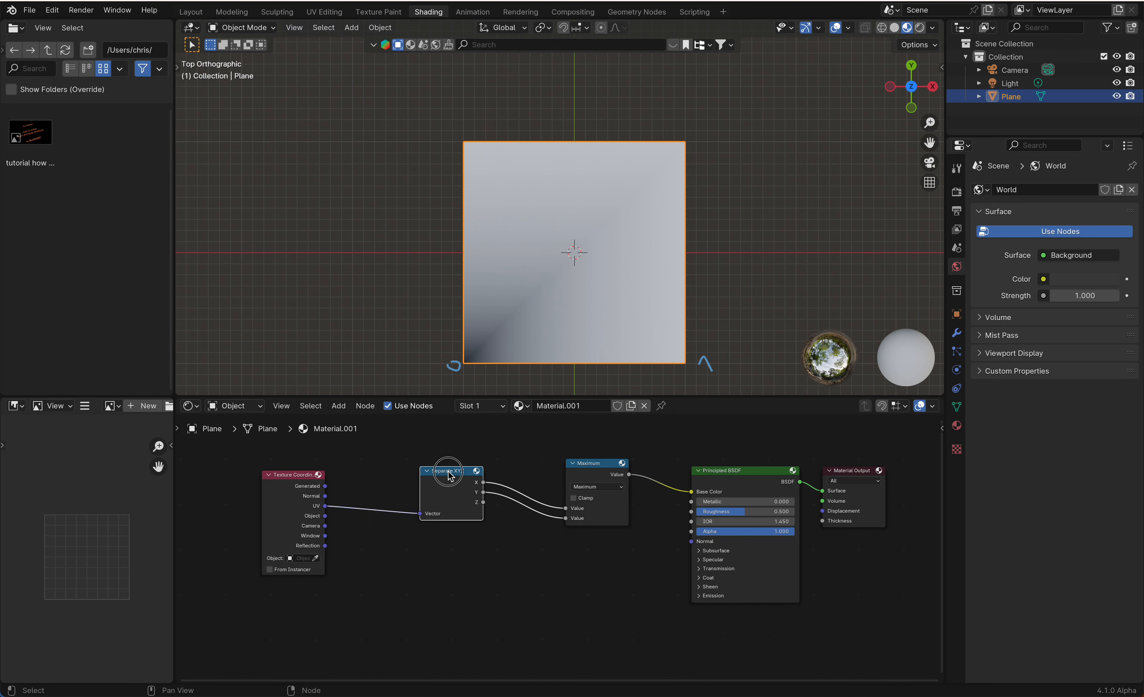
drag(449, 473, 490, 474)
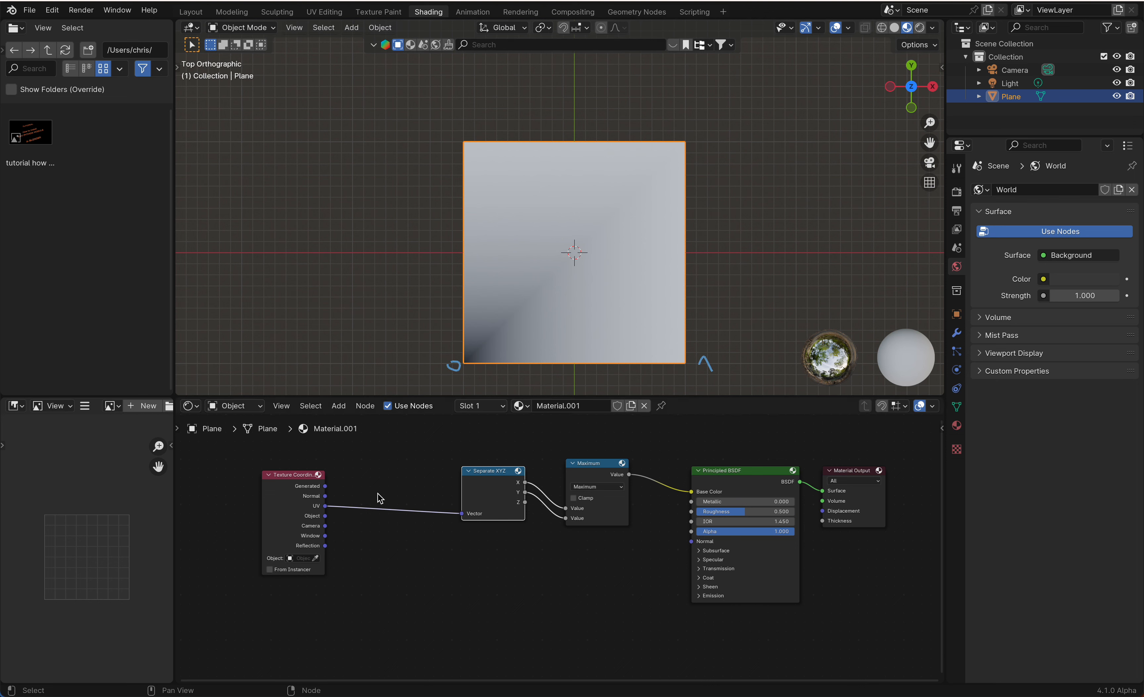
Insert a Vector Math node set to Subtract on the UV link, with 0.5 as its X and Y values.
key(shift+a)
text(vm)
key(Return)
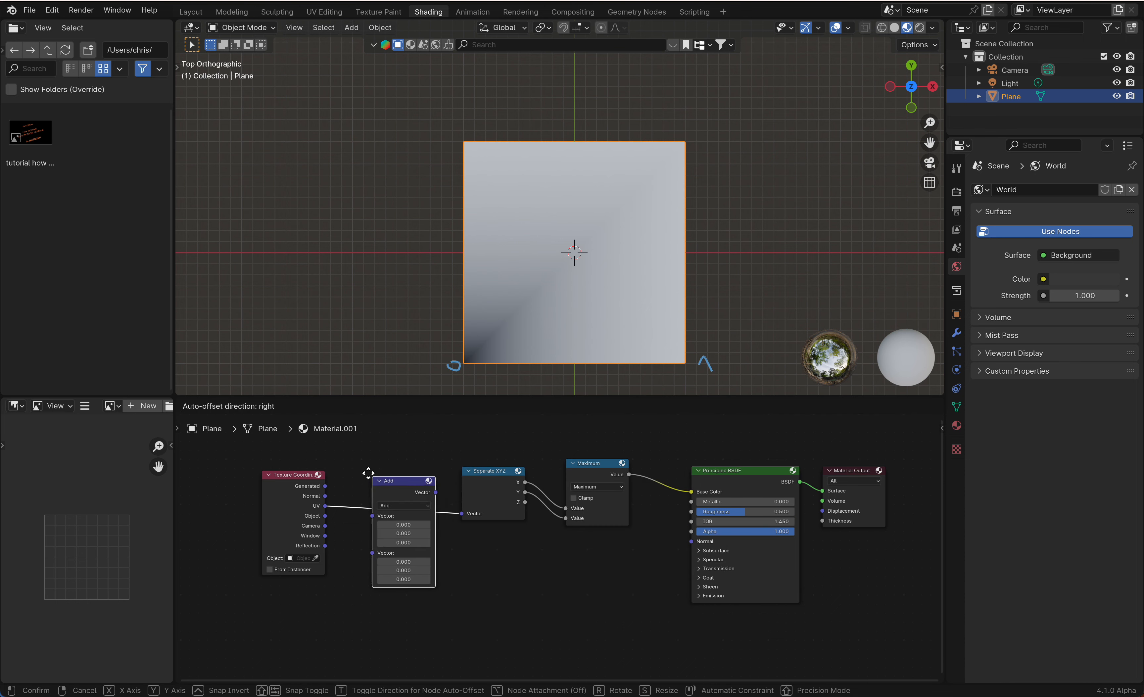
click(367, 469)
click(392, 491)
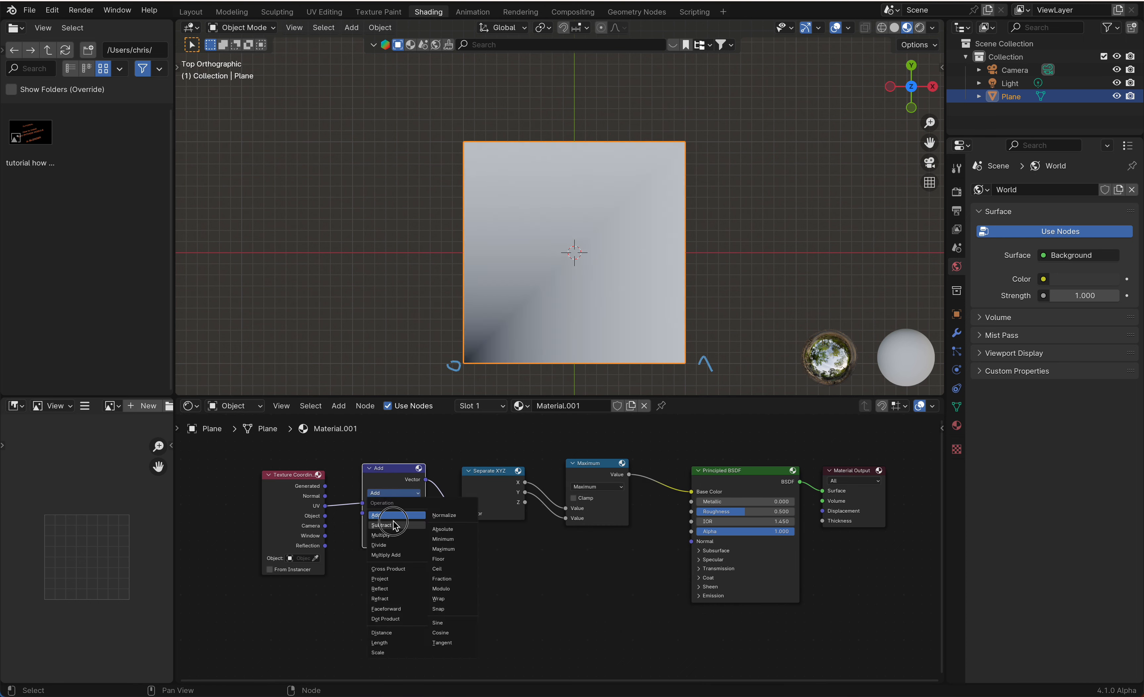
click(390, 505)
click(396, 522)
text(.)
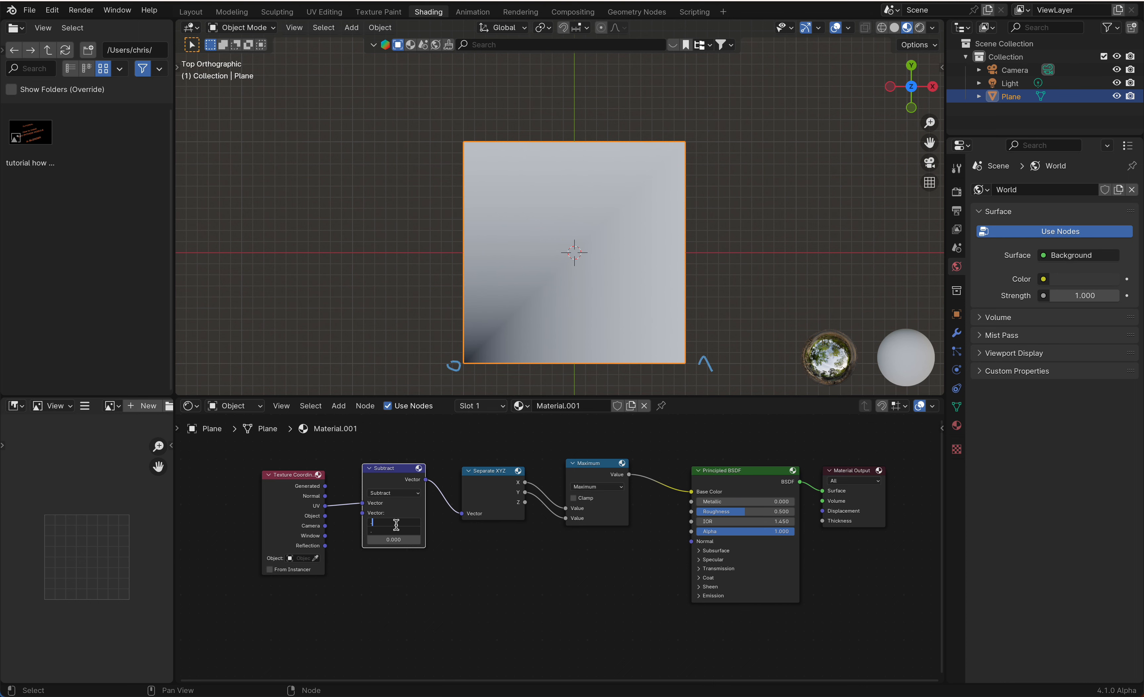
text(5)
key(Return)
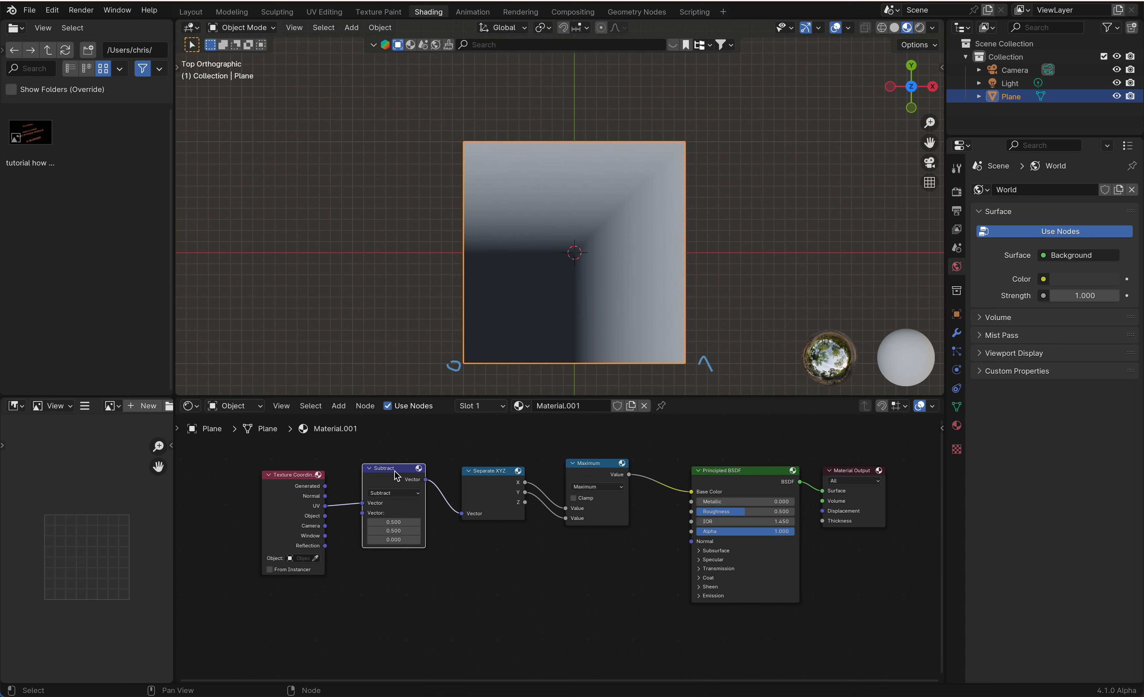
Duplicate the Subtract node onto the link before Separate XYZ and set the copy to Absolute.
key(shift+d)
click(494, 472)
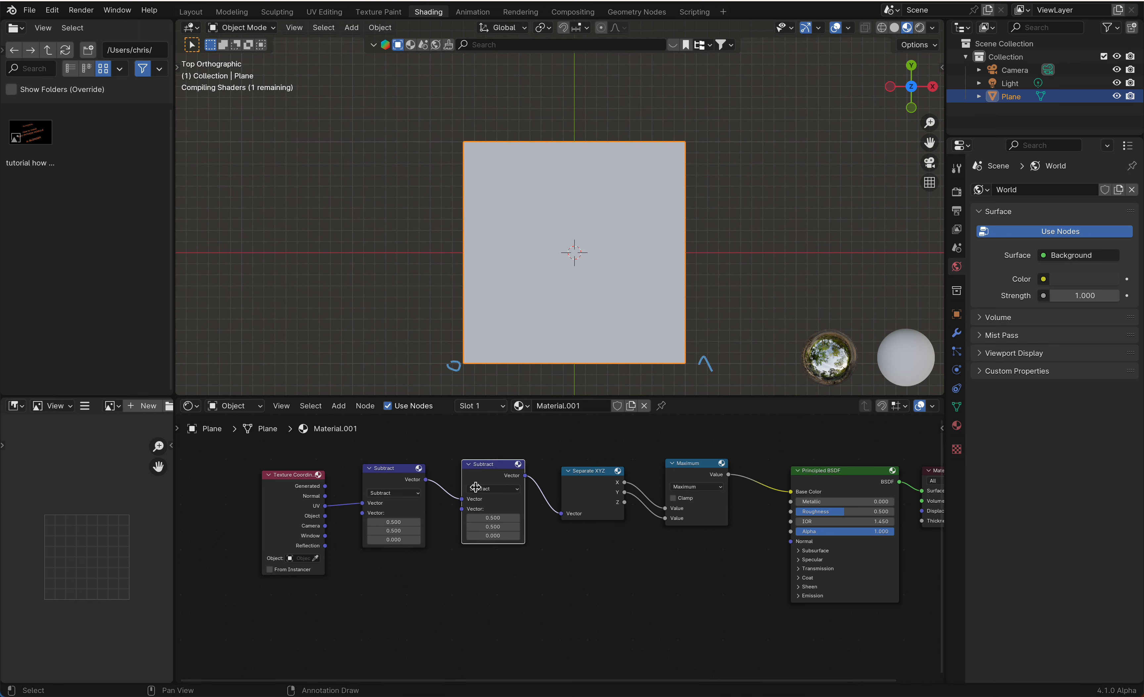
click(490, 489)
click(542, 526)
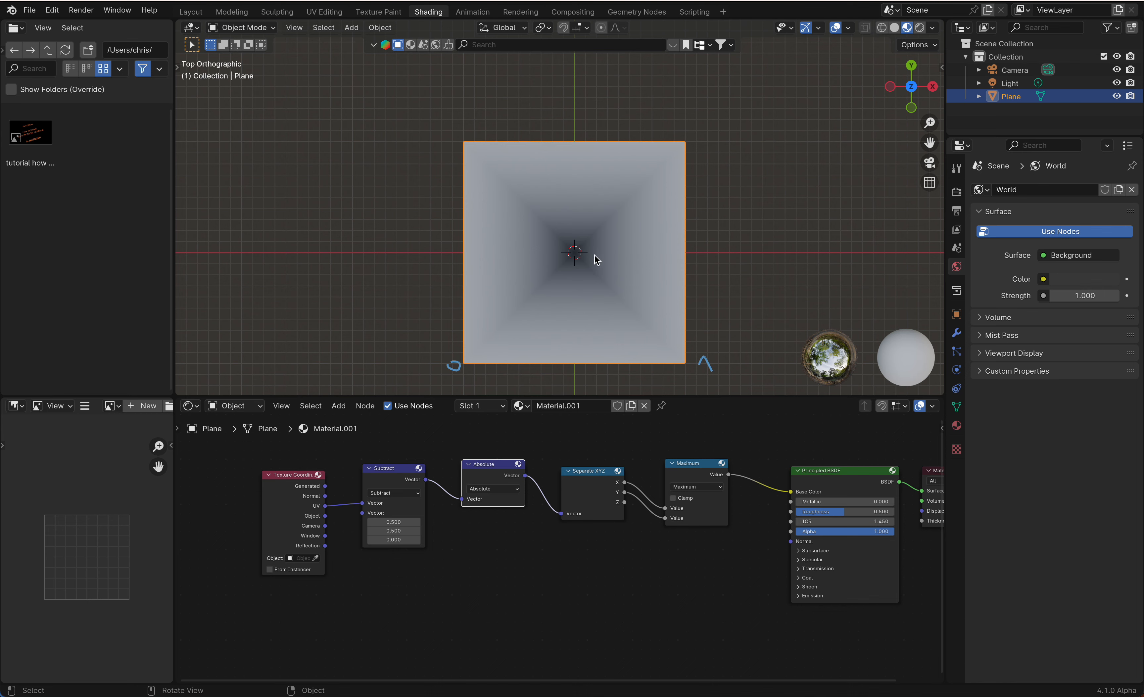
Move the Texture Coordinate node away, insert a copy of the Subtract node after it and set the copy to Fraction.
scroll(543, 456, right, 2)
scroll(543, 456, down, 3)
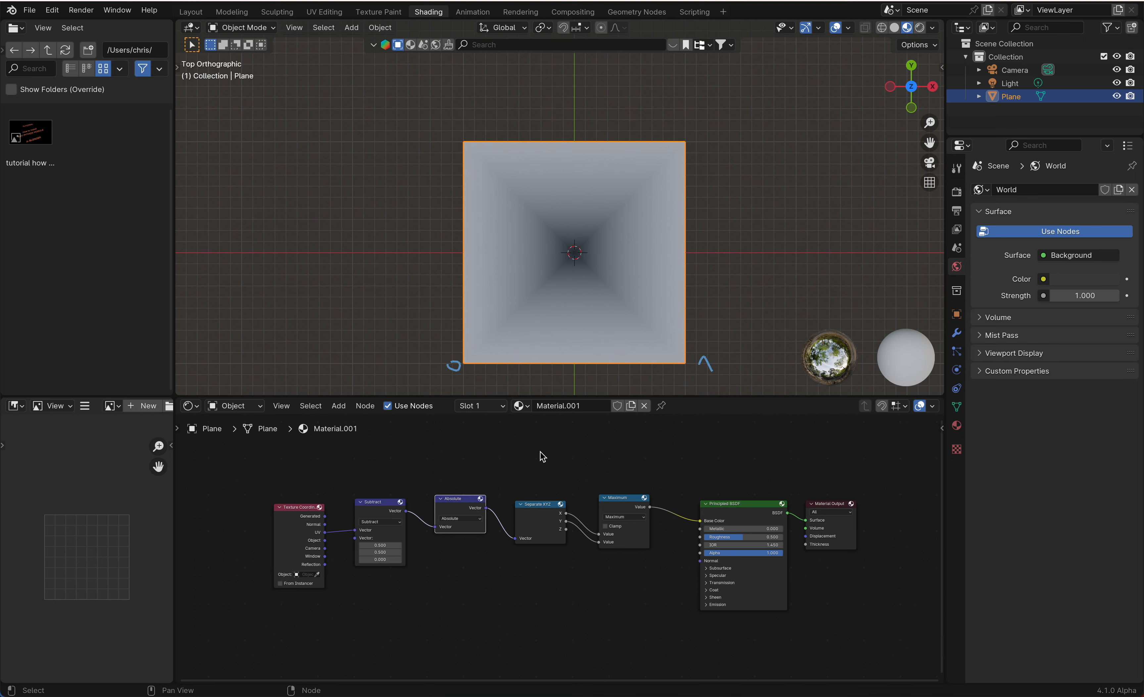
scroll(543, 457, left, 1)
drag(320, 491, 281, 491)
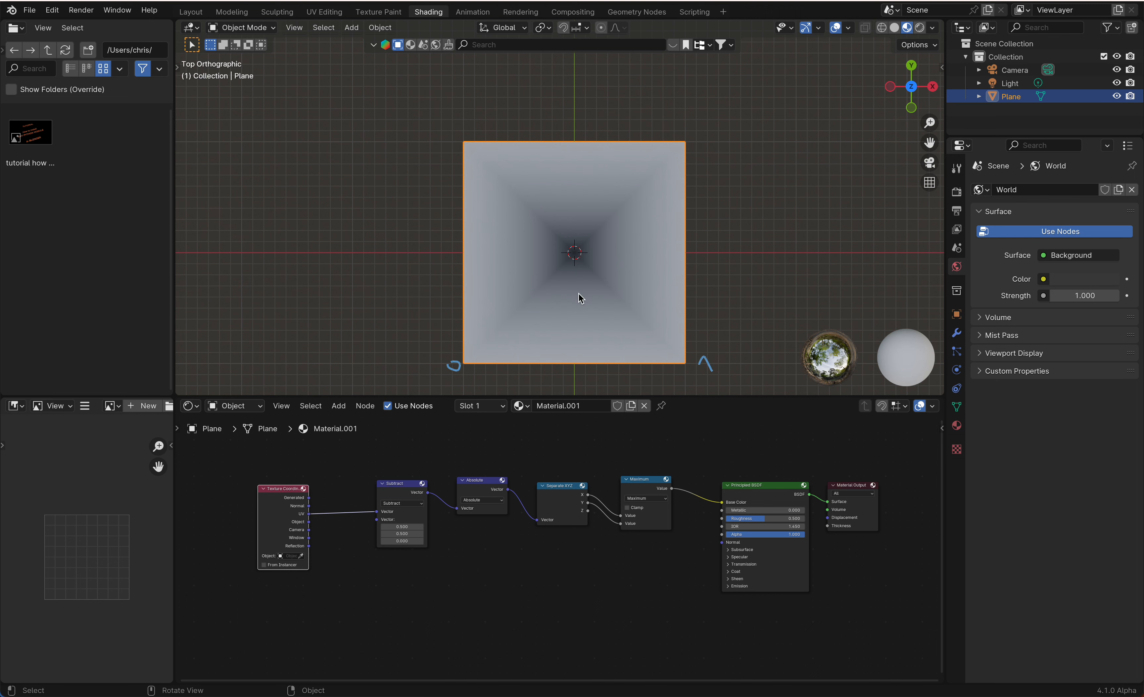
click(399, 487)
key(shift+d)
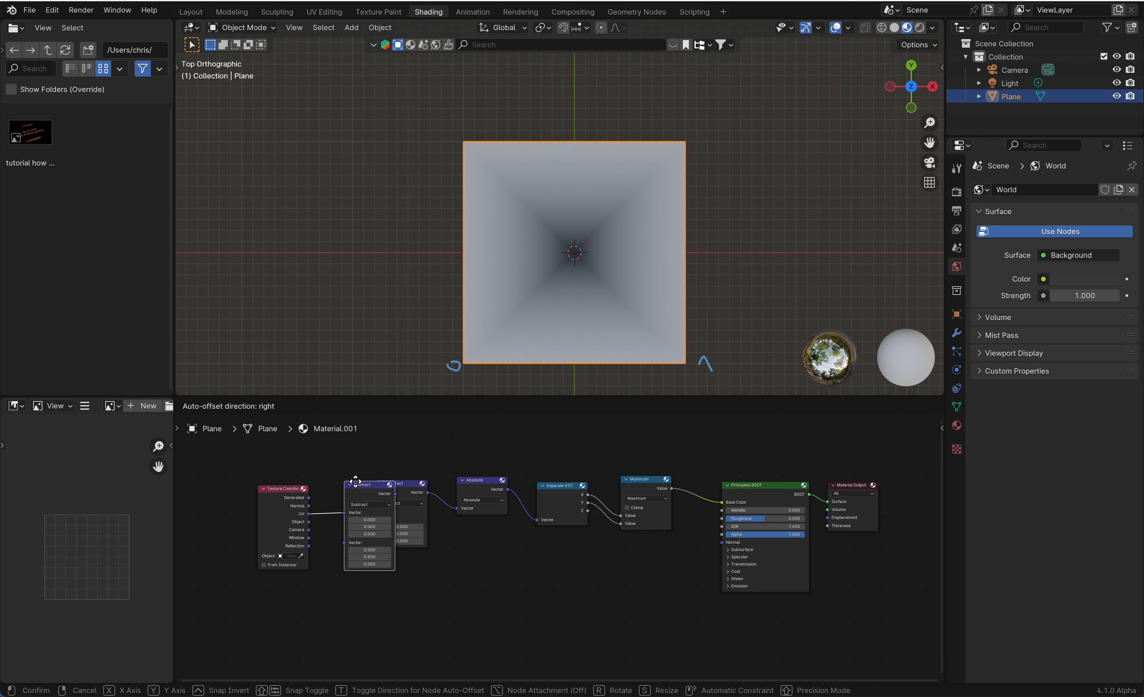
click(347, 478)
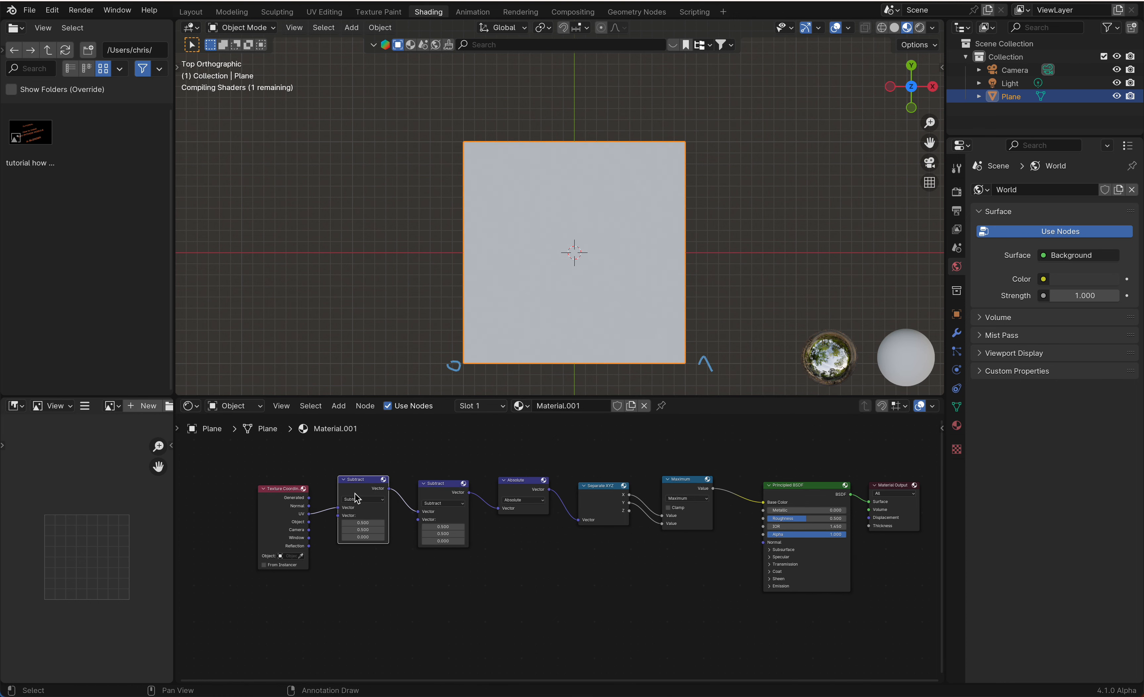
click(371, 501)
click(386, 537)
drag(362, 486, 365, 495)
Write the example number 1.212 beside the plane, with a vertical line below its first decimal.
mouse_move(751, 238)
mouse_down()
mouse_move(762, 211)
mouse_move(790, 233)
mouse_move(822, 227)
mouse_move(791, 232)
mouse_move(804, 281)
mouse_up()
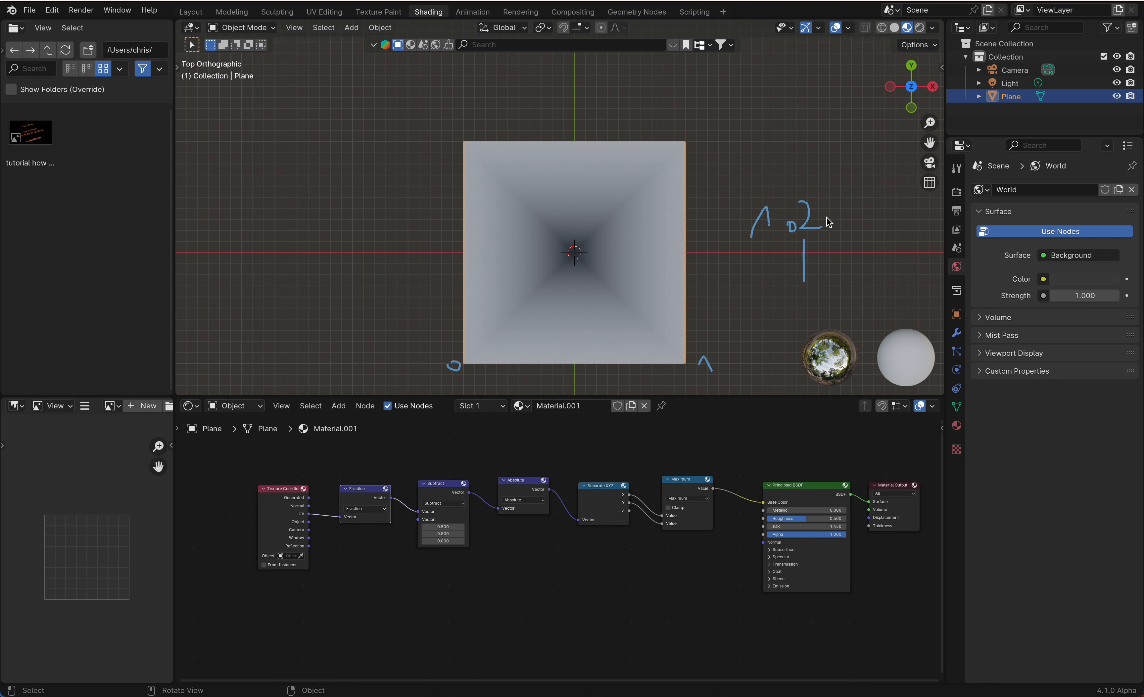
drag(827, 210, 859, 239)
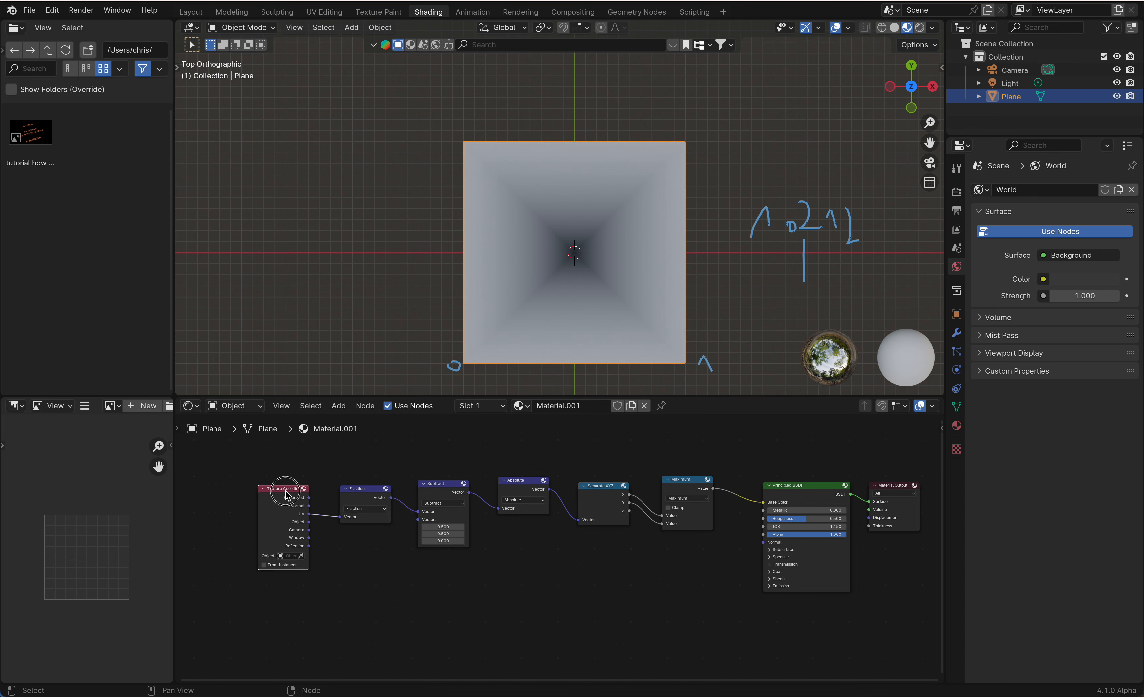
Make room after the Texture Coordinate node and insert a copy of Fraction set to Multiply, with 10 for X and Y.
drag(283, 494, 229, 497)
scroll(327, 499, left, 3)
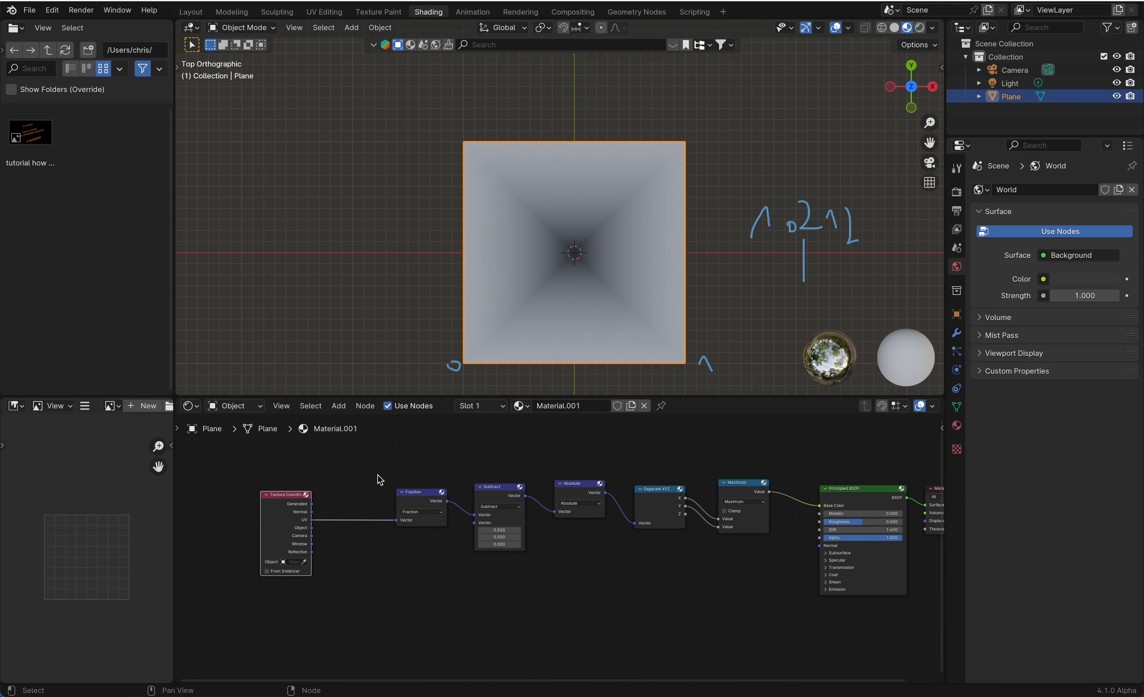
click(425, 495)
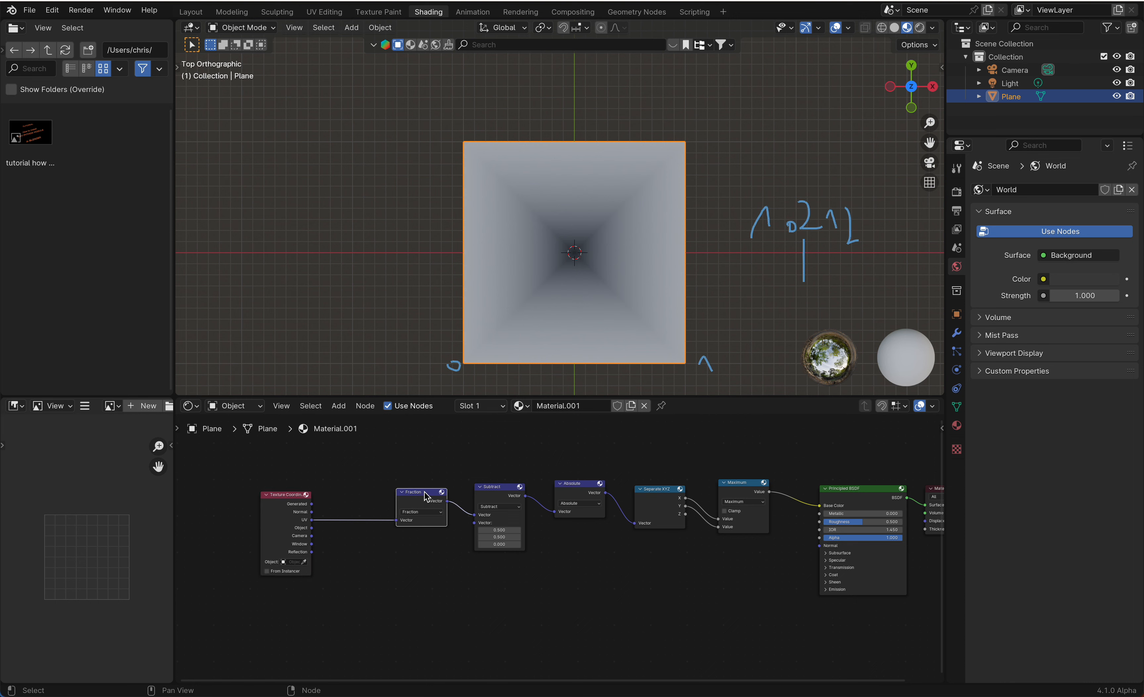
key(shift+d)
drag(347, 492, 370, 493)
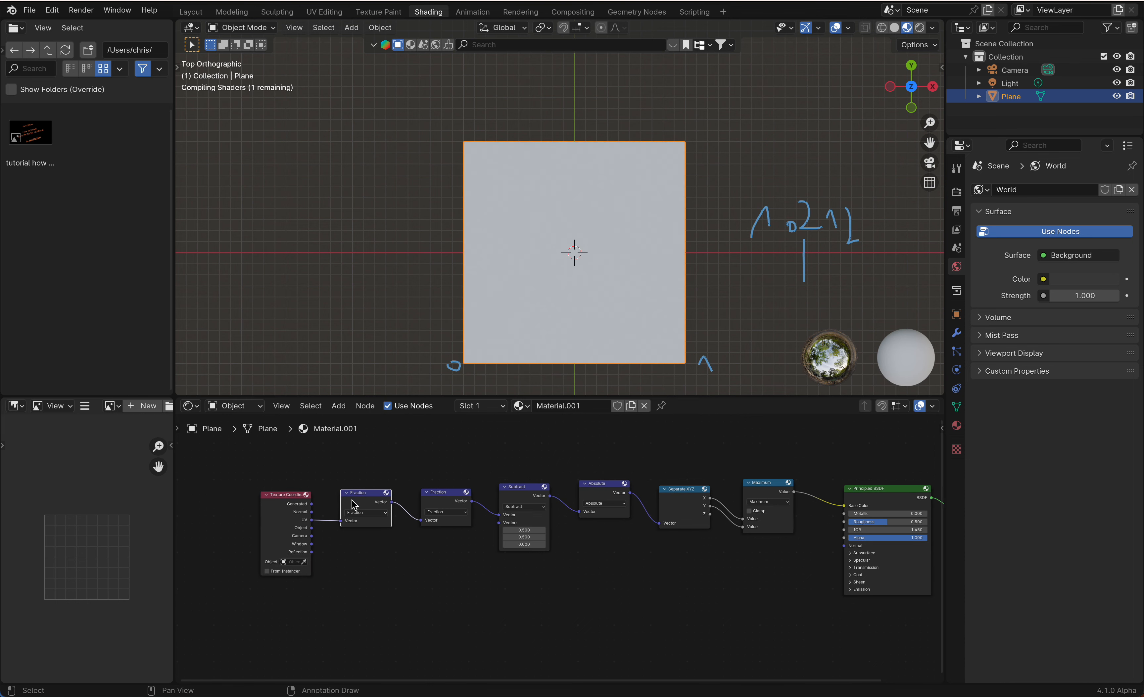
click(365, 512)
click(371, 547)
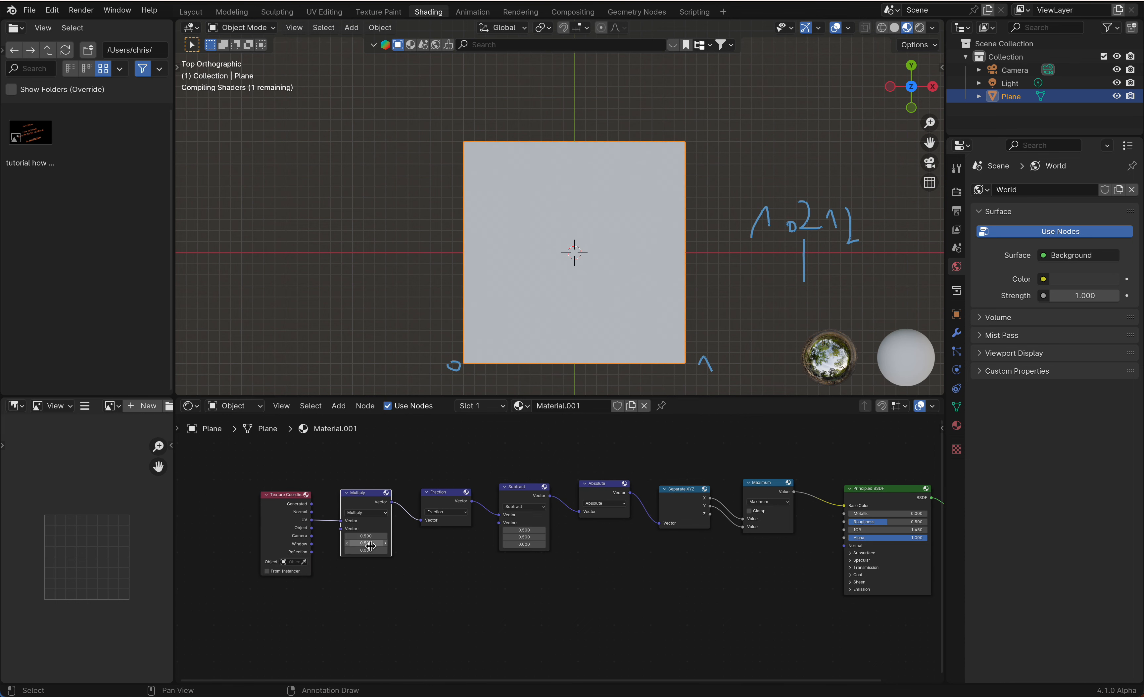
drag(367, 536, 366, 535)
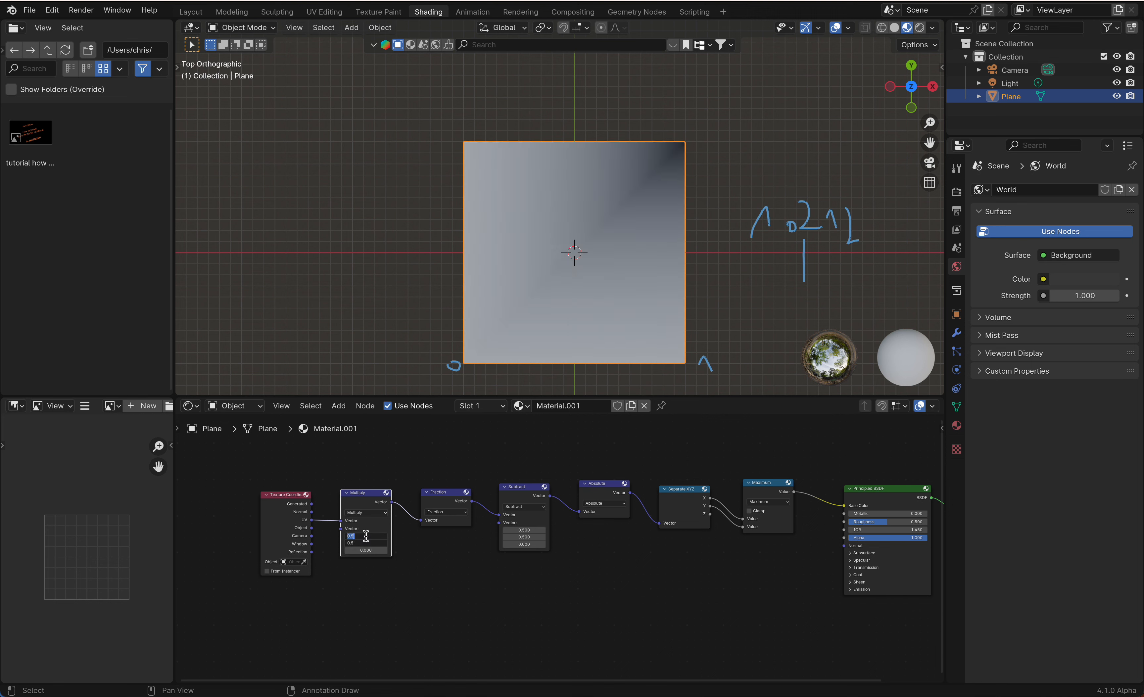
text(10)
key(Return)
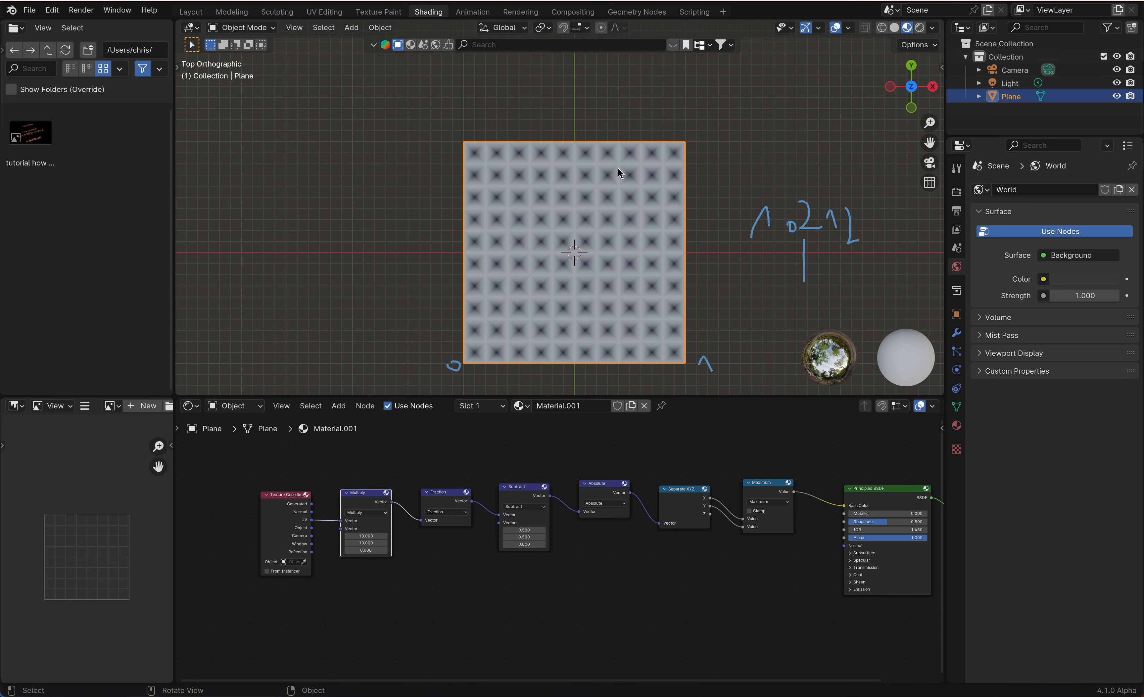
Erase the handwritten number beside the plane, and switch the Maximum node's operation to Smooth Minimum.
mouse_move(779, 252)
mouse_down()
mouse_move(749, 235)
mouse_move(794, 234)
mouse_move(804, 194)
mouse_move(815, 256)
mouse_move(840, 225)
mouse_move(852, 251)
mouse_up()
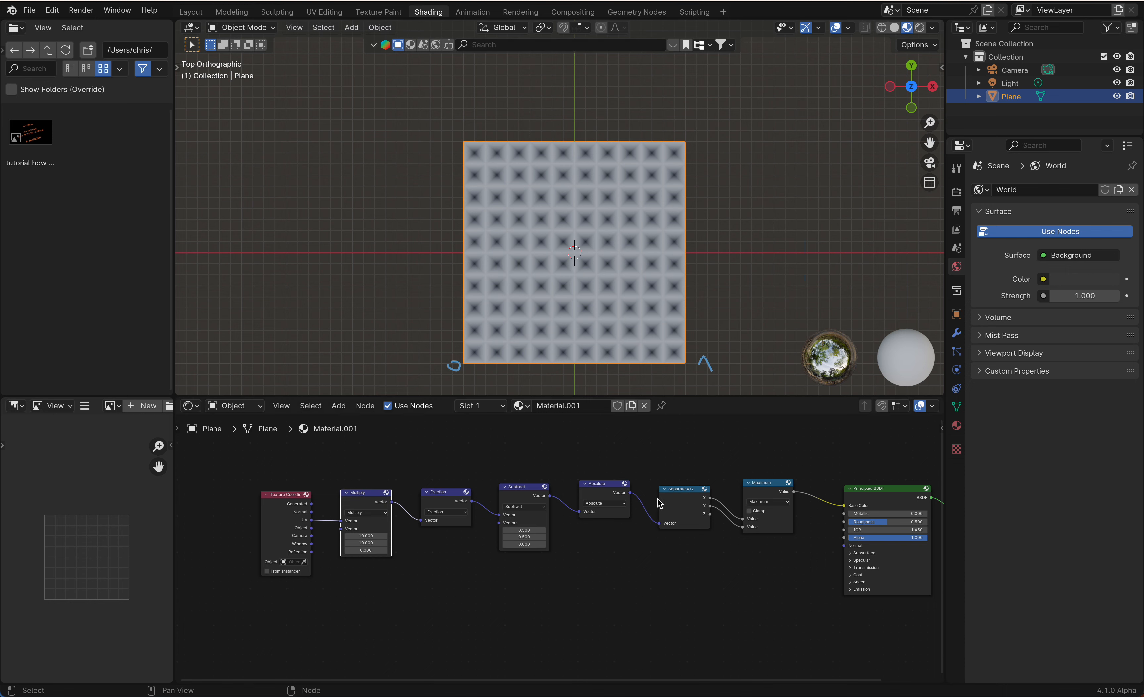
scroll(659, 503, right, 8)
drag(555, 490, 546, 480)
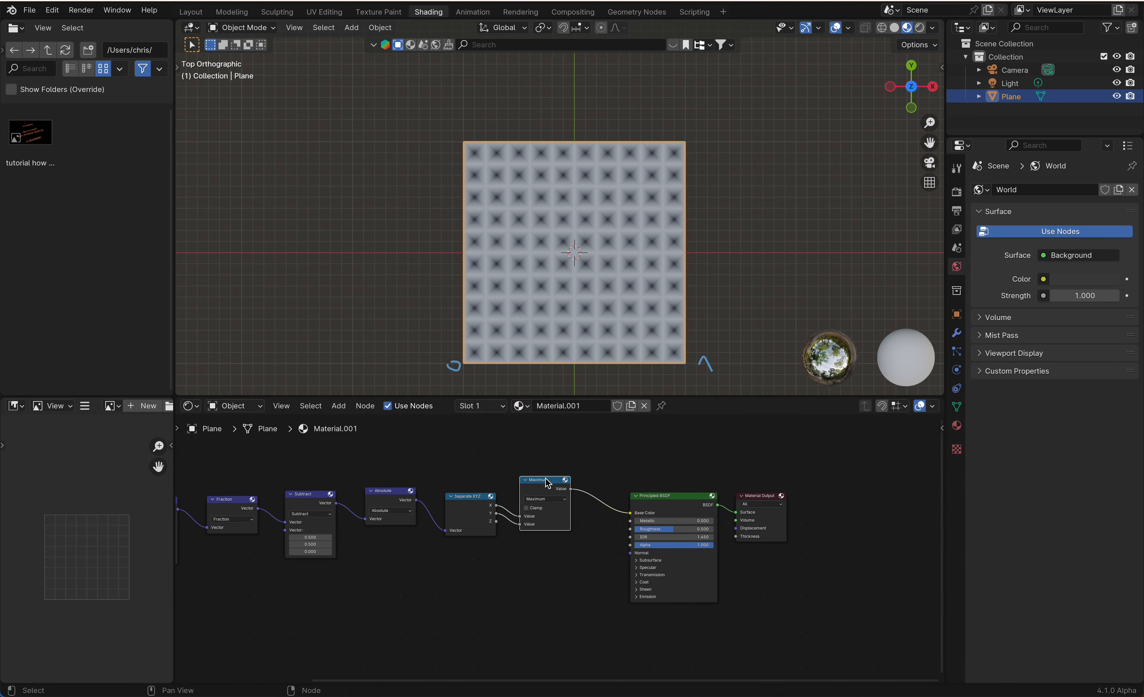
click(547, 500)
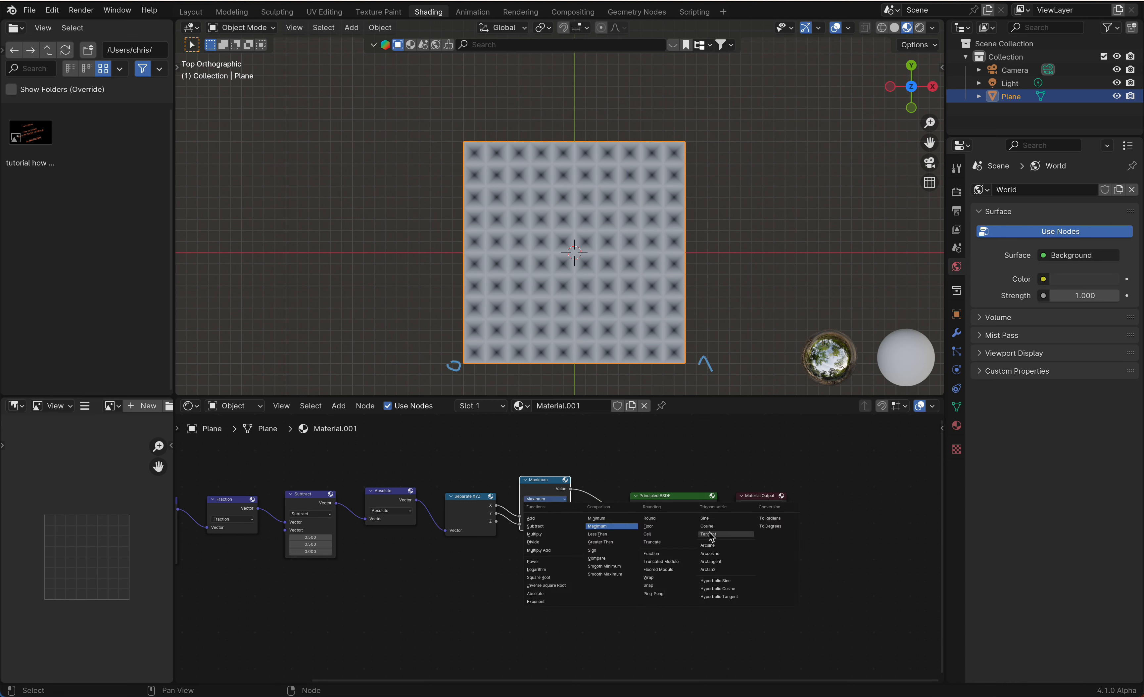
click(619, 566)
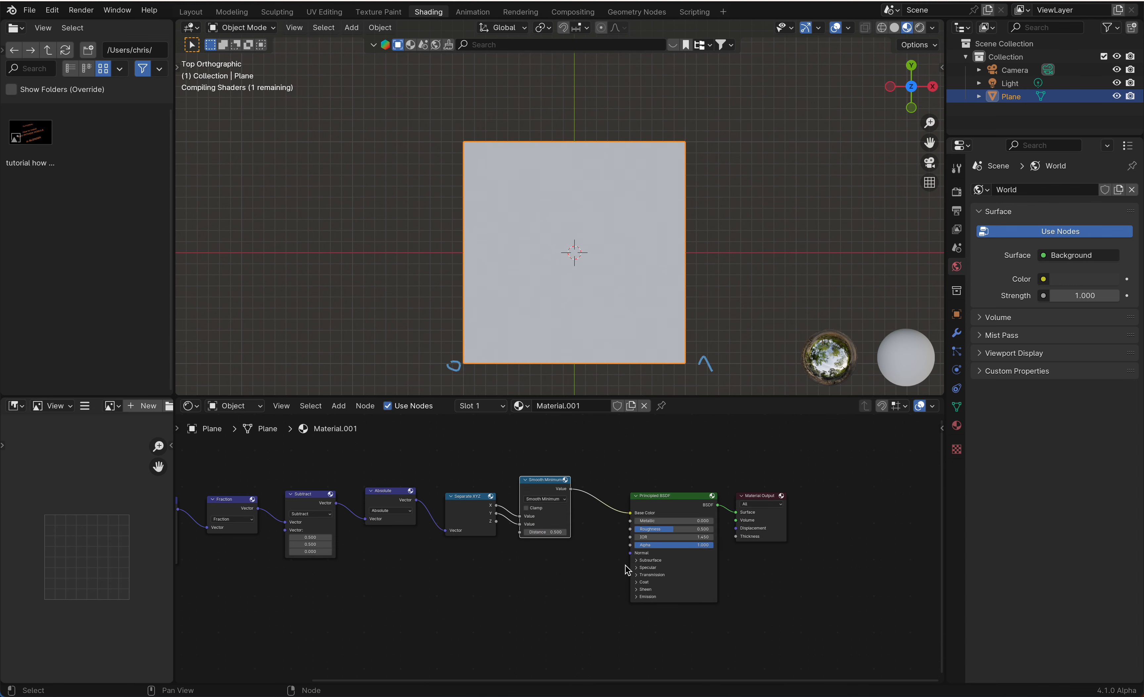
click(545, 499)
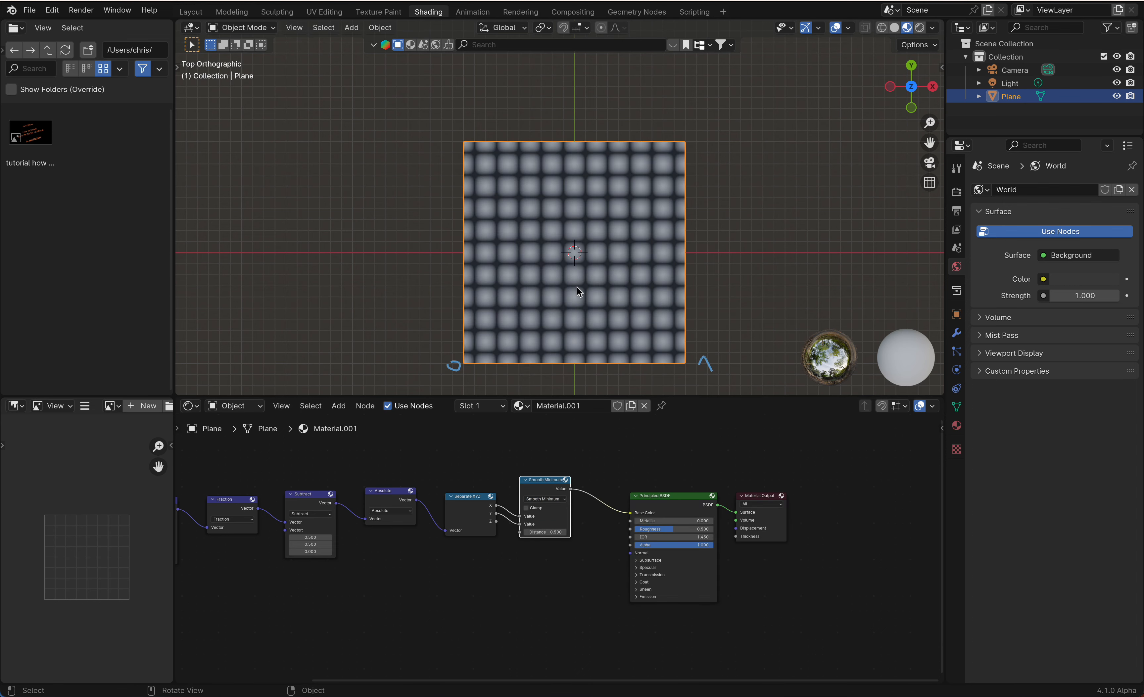
scroll(582, 285, up, 3)
scroll(582, 284, up, 2)
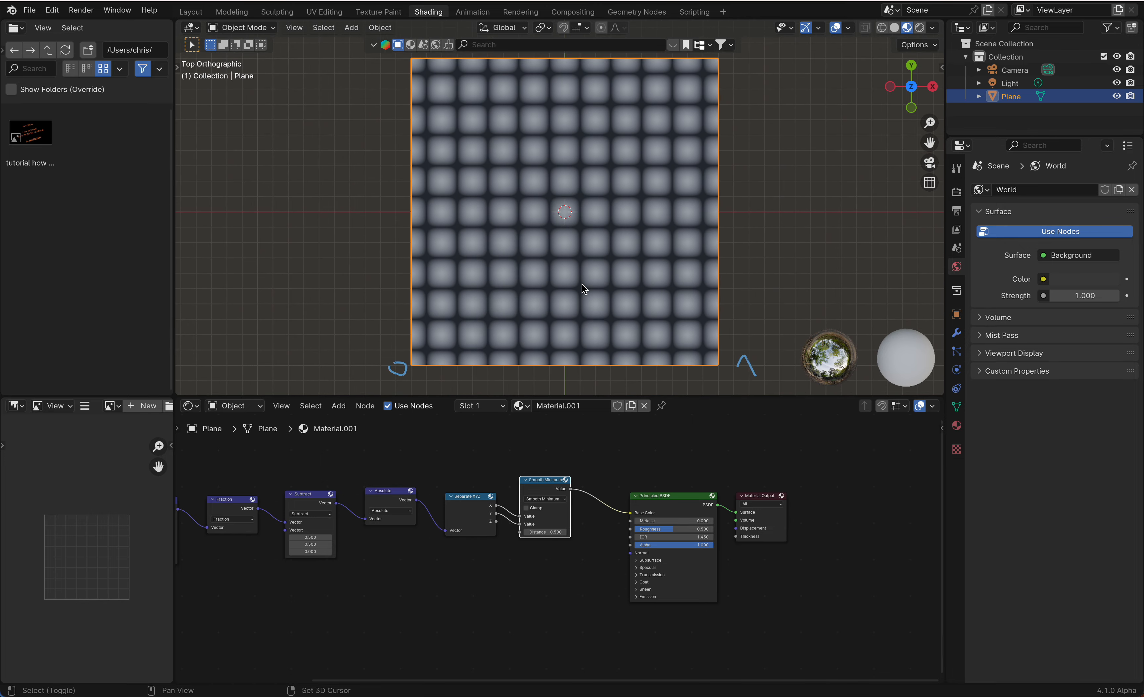
scroll(582, 284, down, 3)
Move the Principled BSDF and Material Output nodes away, and insert a Math node set to Greater Than on the Base Color link.
drag(691, 491, 766, 562)
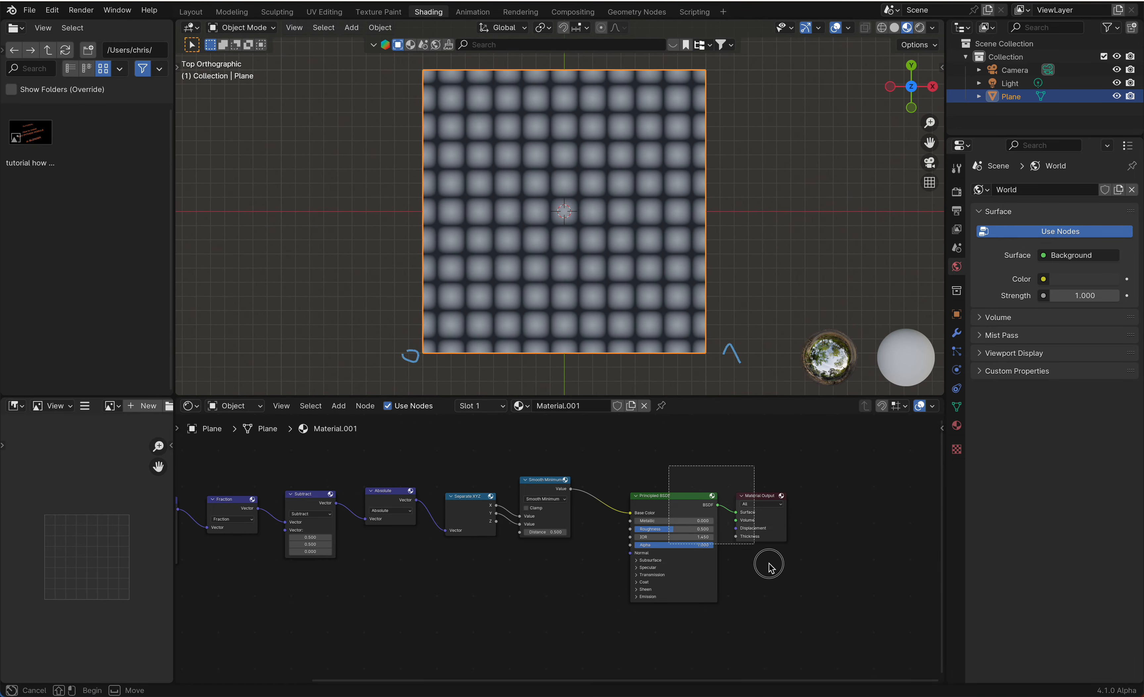
key(g)
click(797, 561)
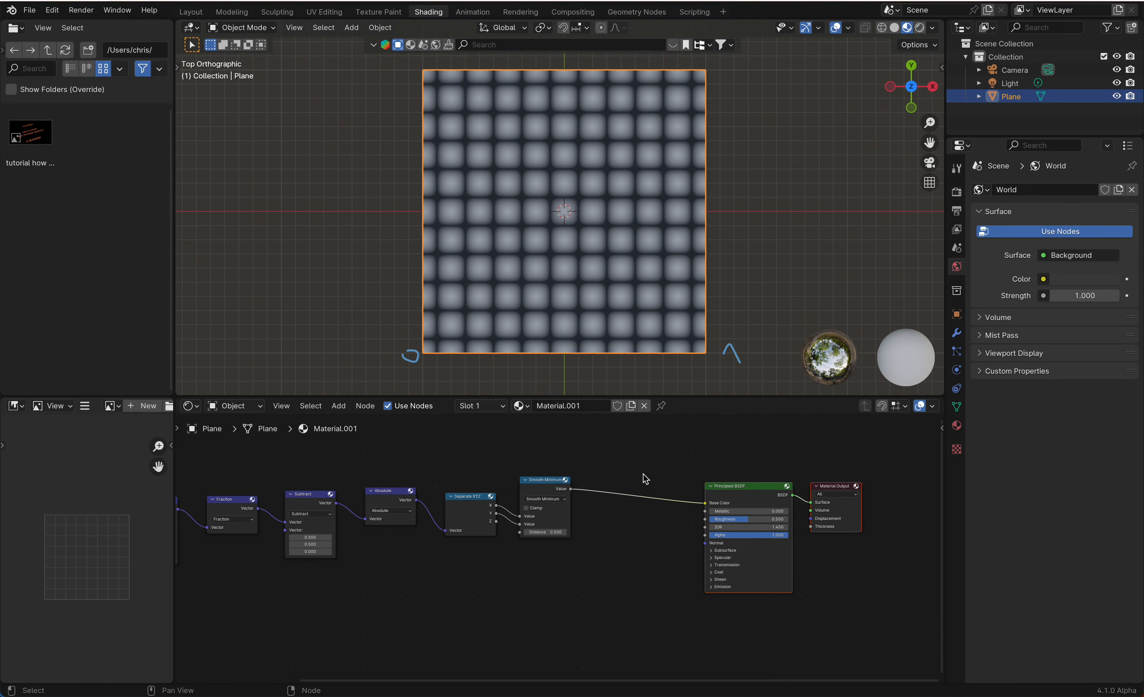
key(shift+a)
text(add)
key(Return)
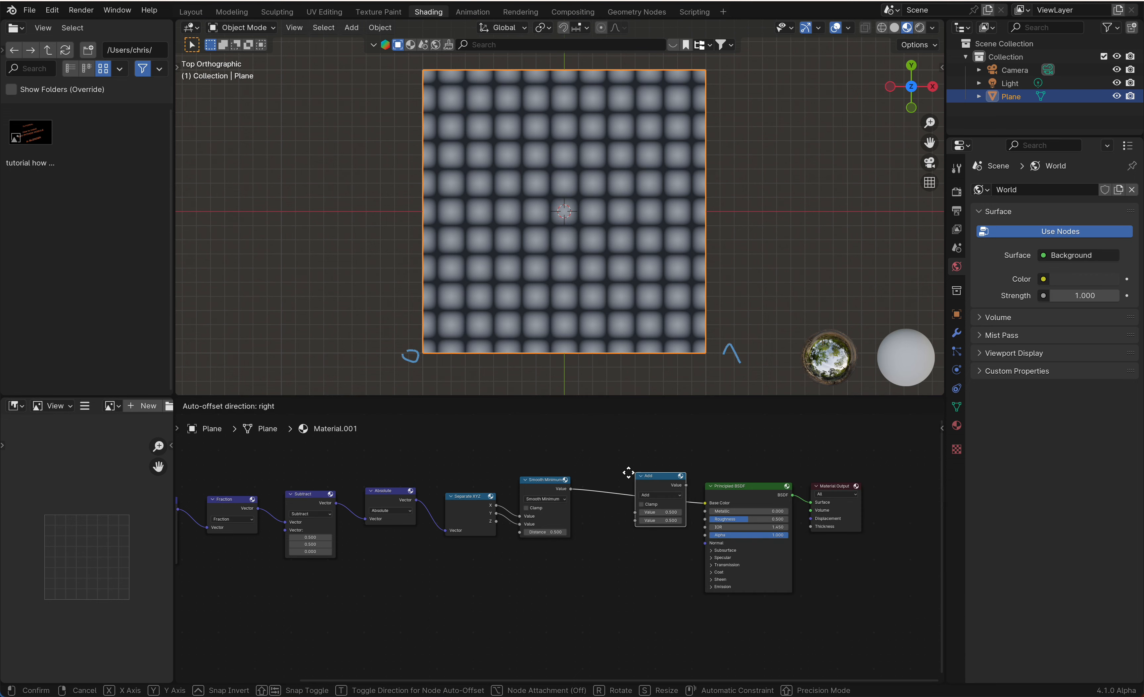
click(623, 477)
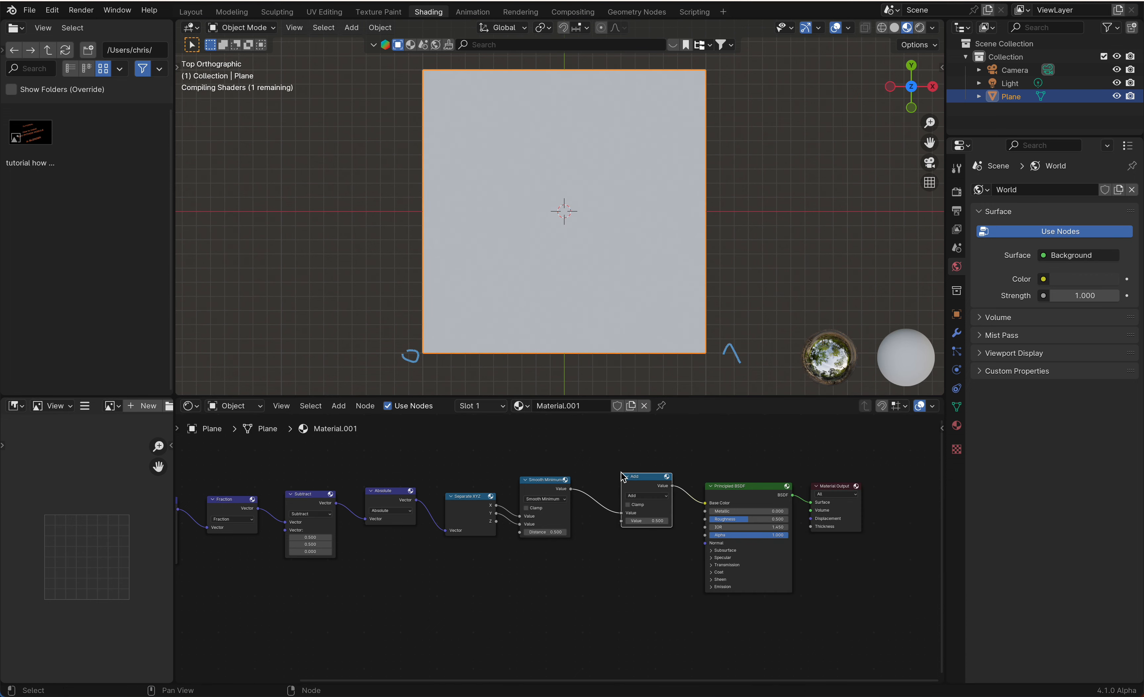
click(647, 496)
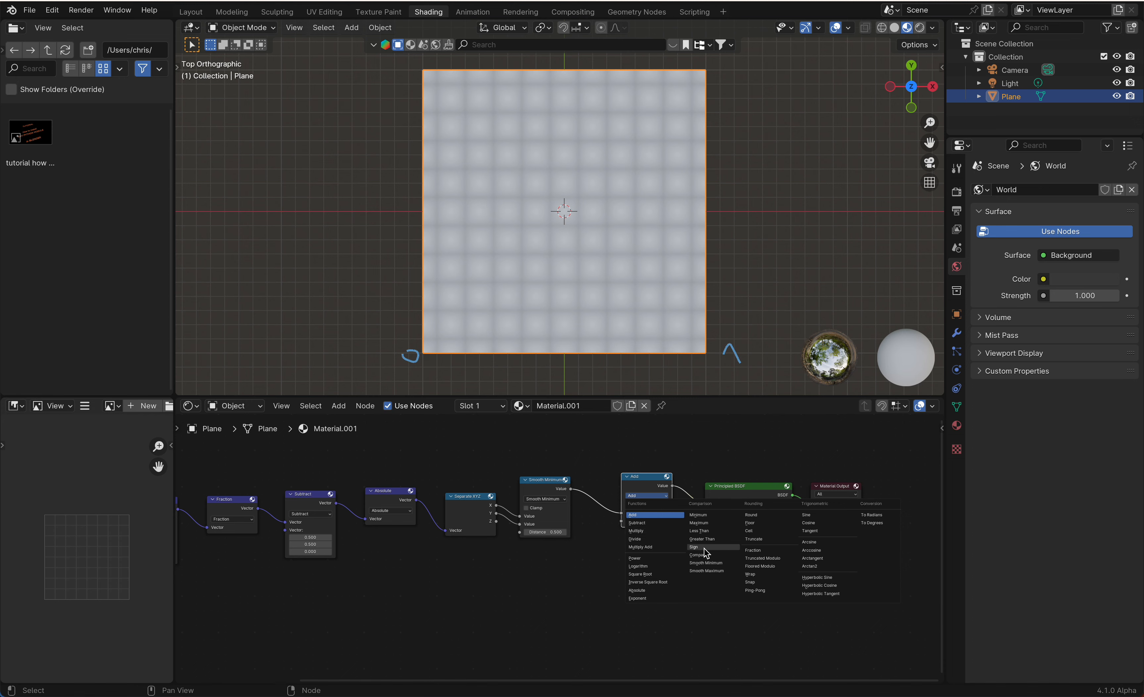
click(712, 540)
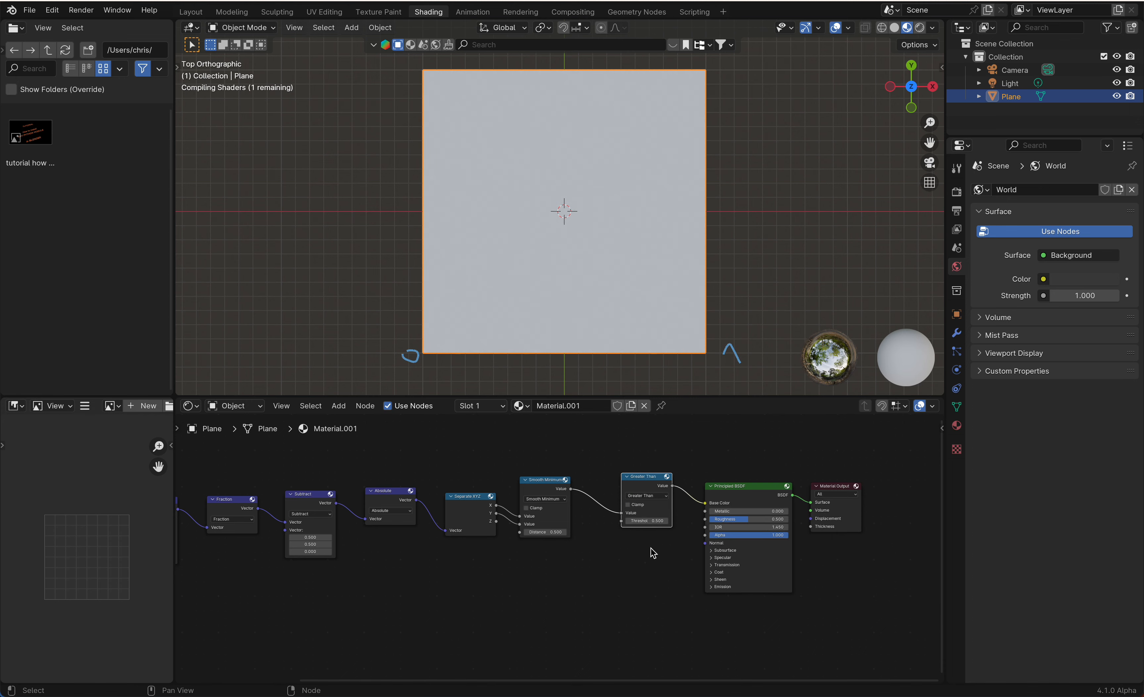
Lower the Greater Than node's Threshold to about 0.03.
drag(646, 521, 617, 520)
scroll(557, 226, up, 1)
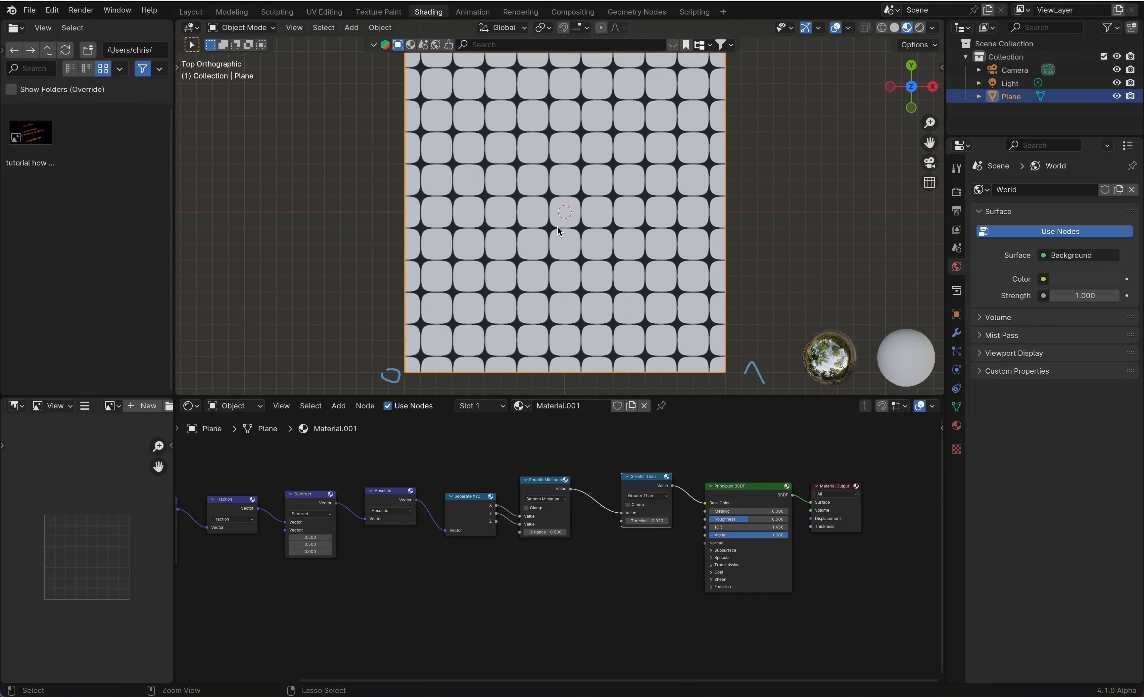
scroll(557, 225, down, 5)
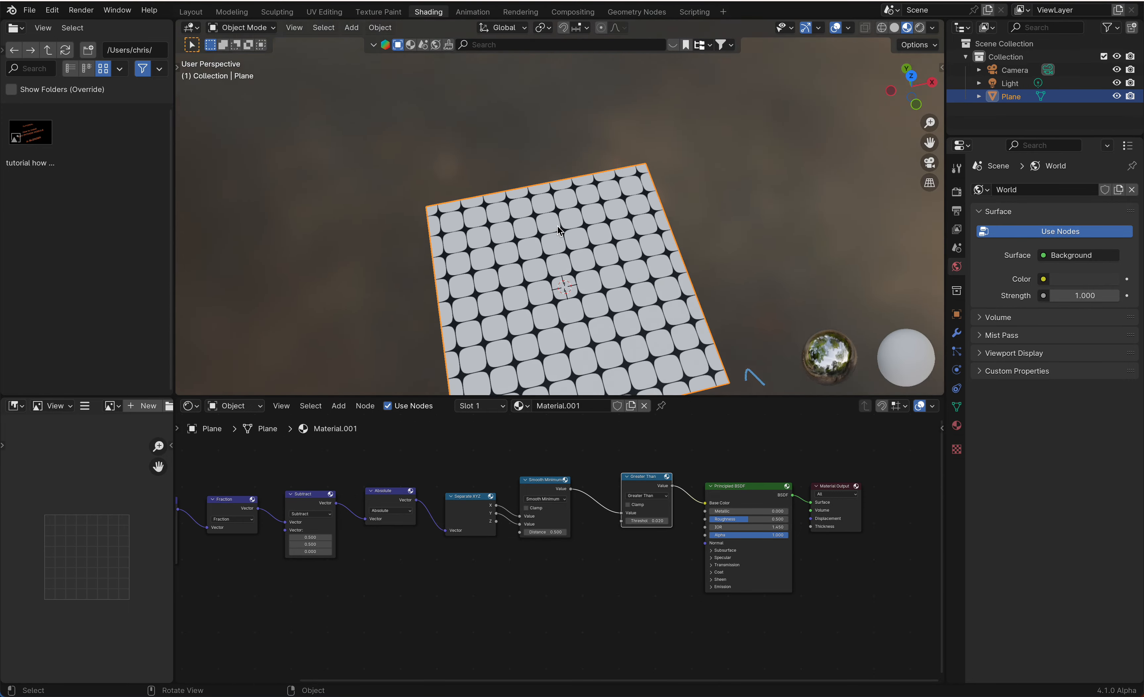
scroll(557, 225, down, 2)
shift+scroll(557, 226, down, 5)
ctrl+scroll(557, 225, down, 1)
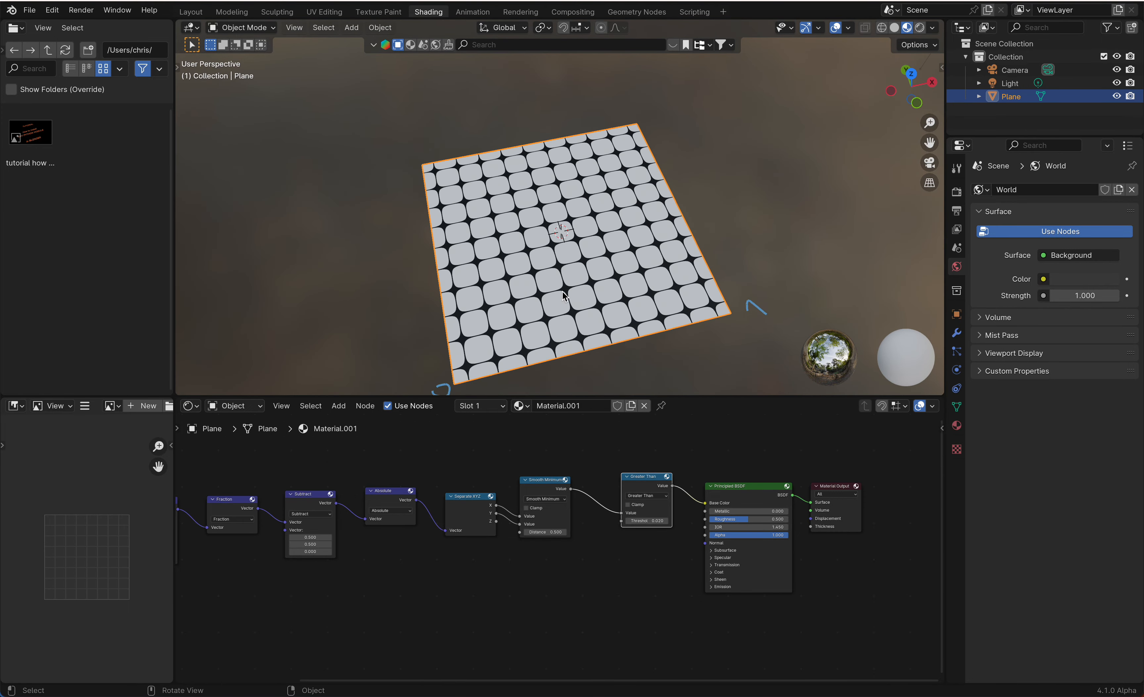
Switch the Greater Than node's operation to Less Than to invert the cell pattern.
click(645, 496)
click(700, 531)
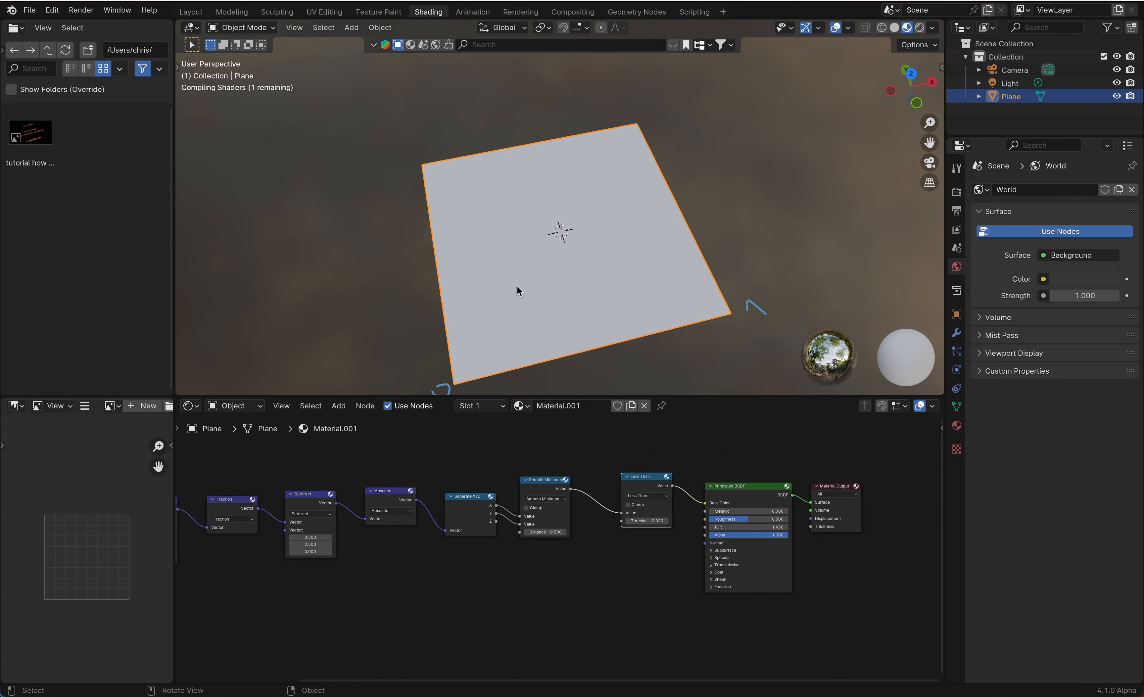
scroll(589, 299, up, 5)
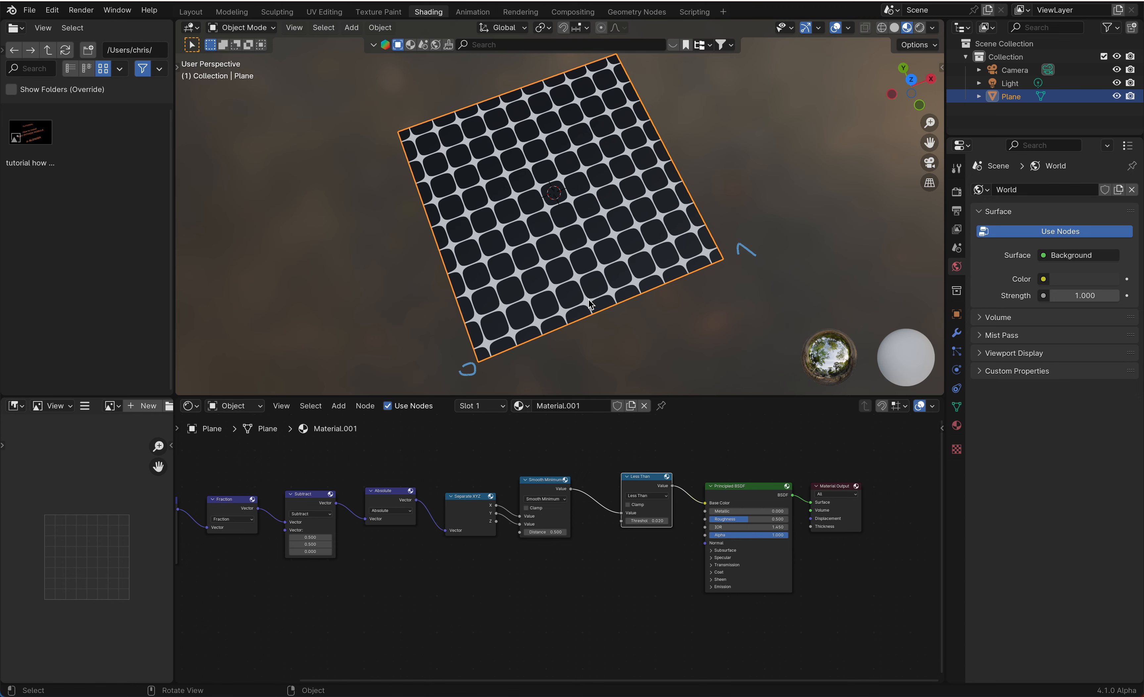
Add a Value input node in the empty area below the Absolute and Separate XYZ nodes.
key(Home)
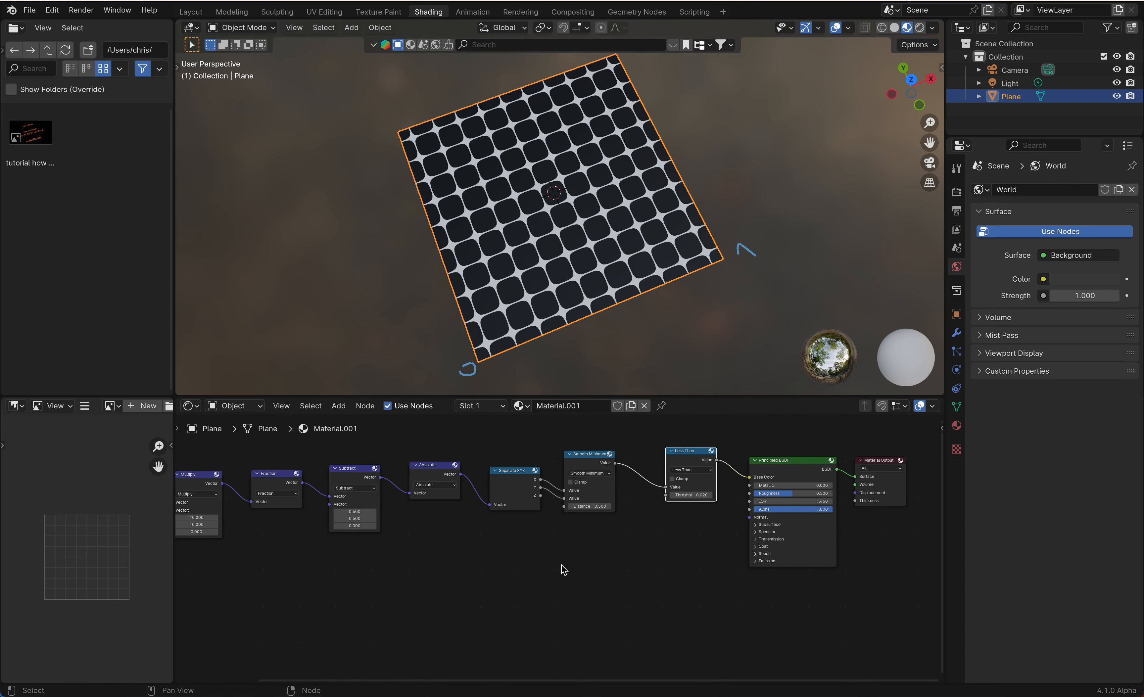
scroll(563, 570, down, 1)
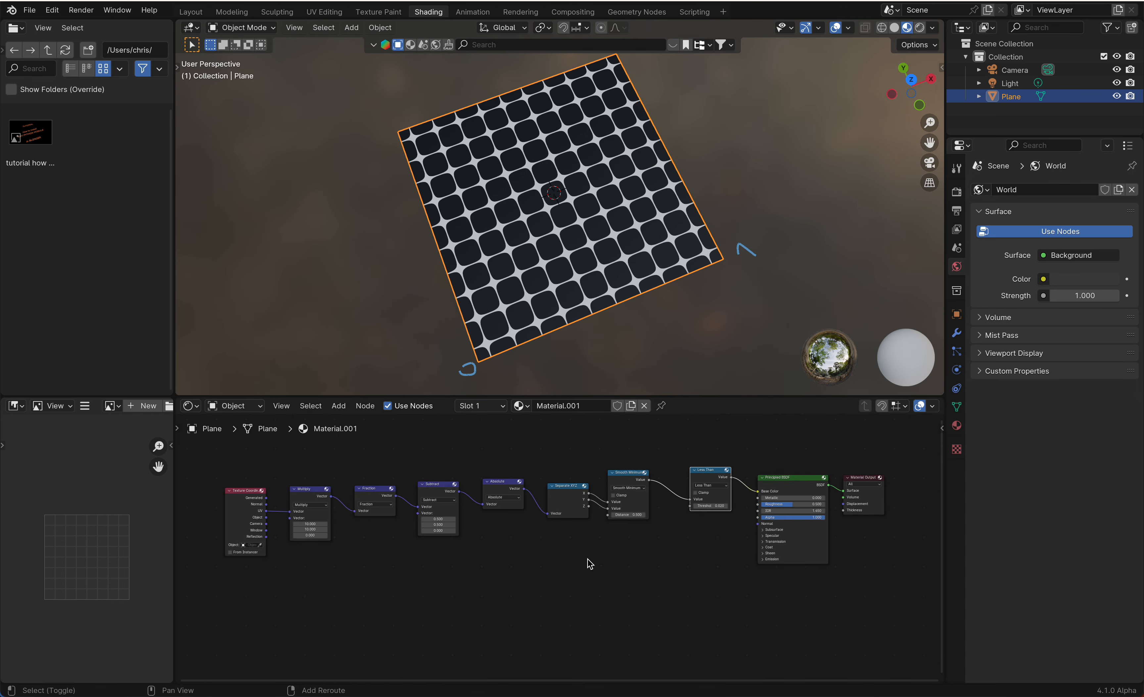
key(shift+a)
text(val)
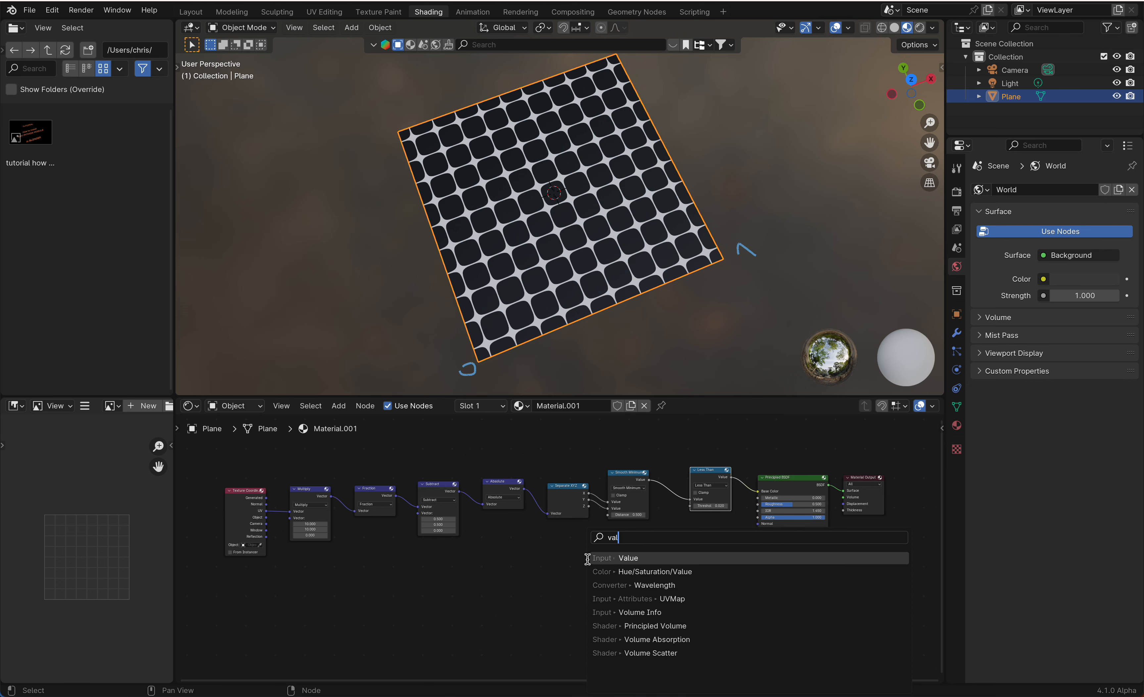
key(Return)
click(504, 580)
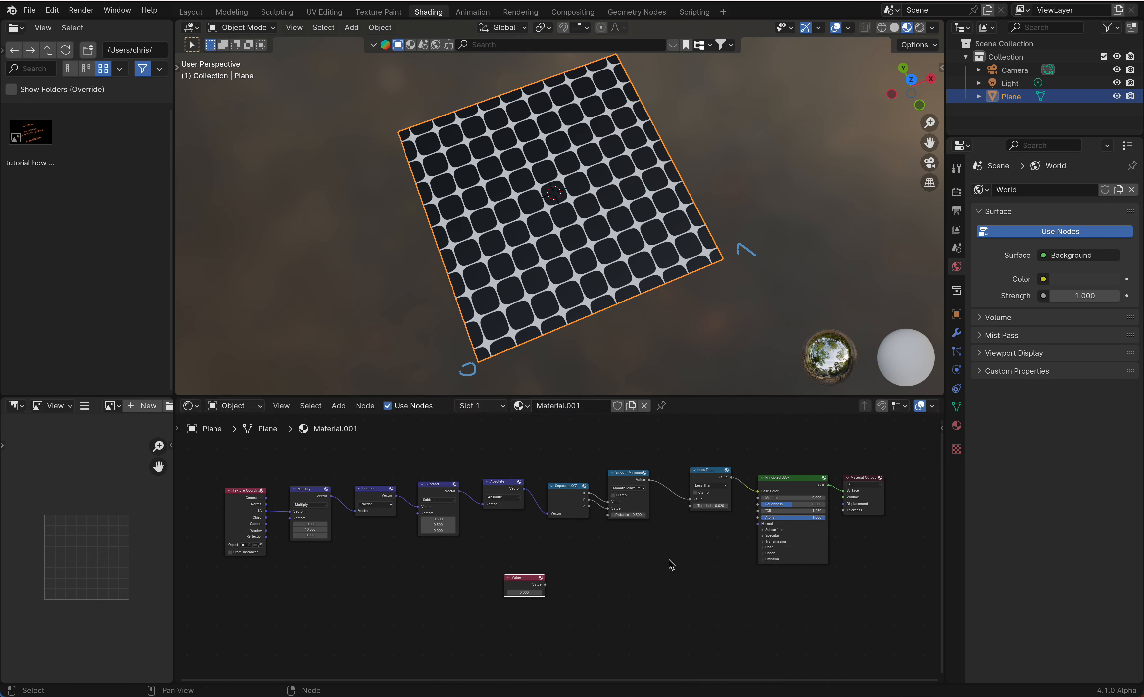
Add a Math node beside the Value node, set to Divide with a divisor of 100.
key(shift+a)
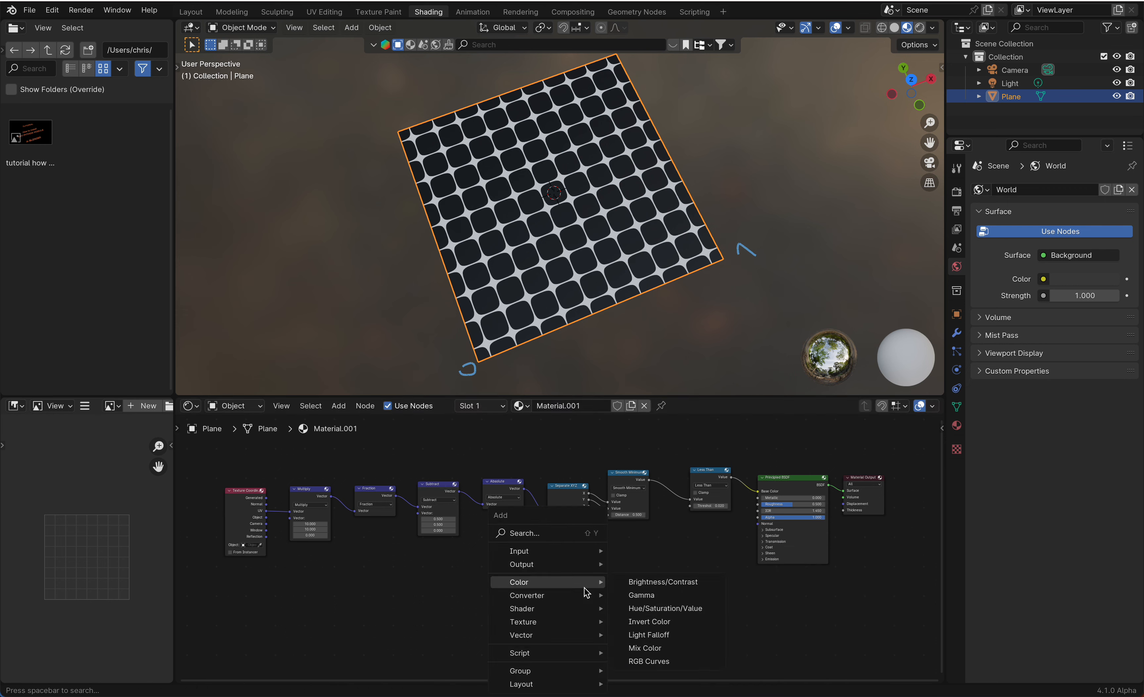
text(add)
key(Return)
click(563, 558)
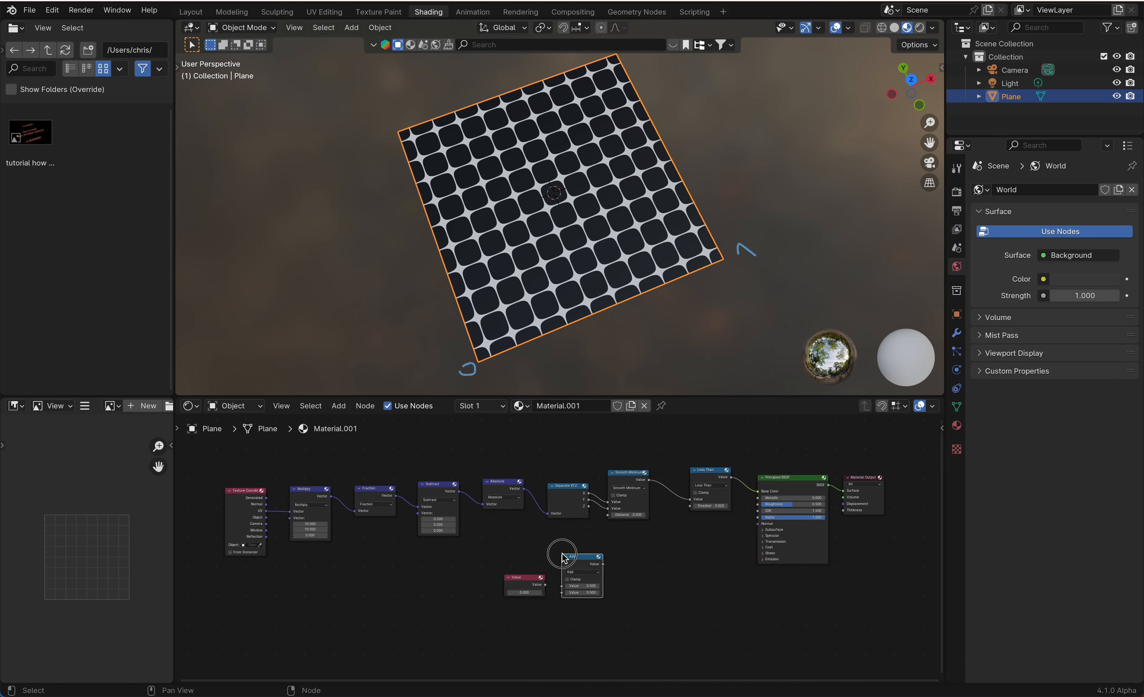
click(581, 571)
click(592, 609)
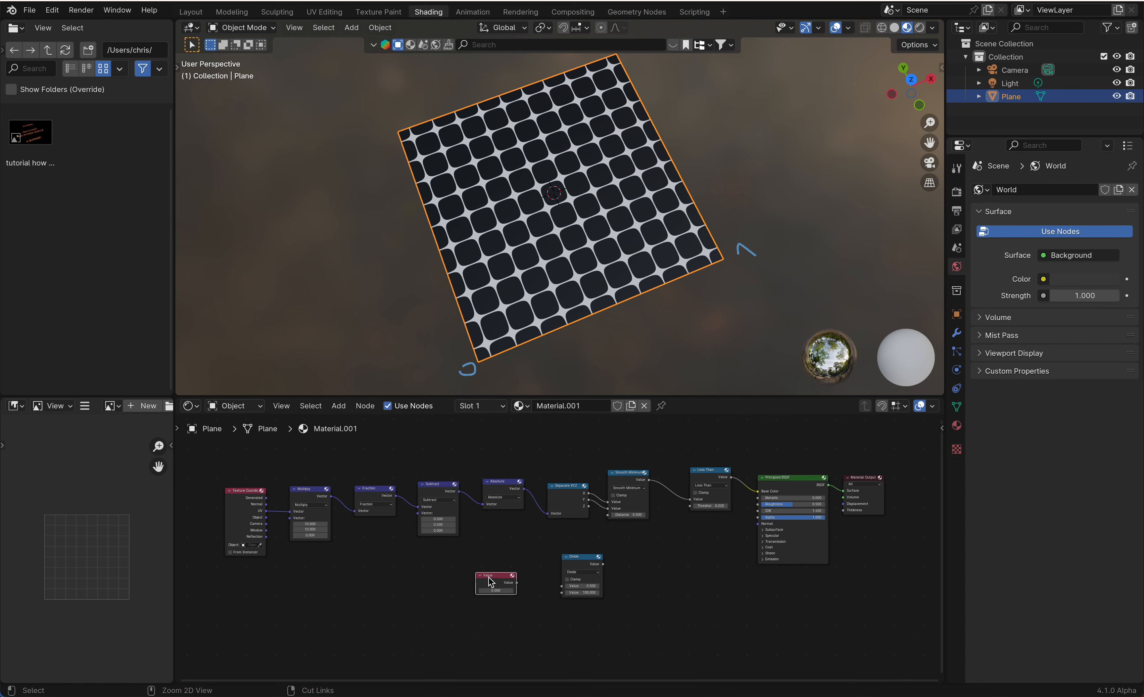
Feed the Value node through Divide into the Less Than node's Threshold, and set the Value to 0.8.
scroll(522, 584, up, 4)
drag(549, 583, 727, 484)
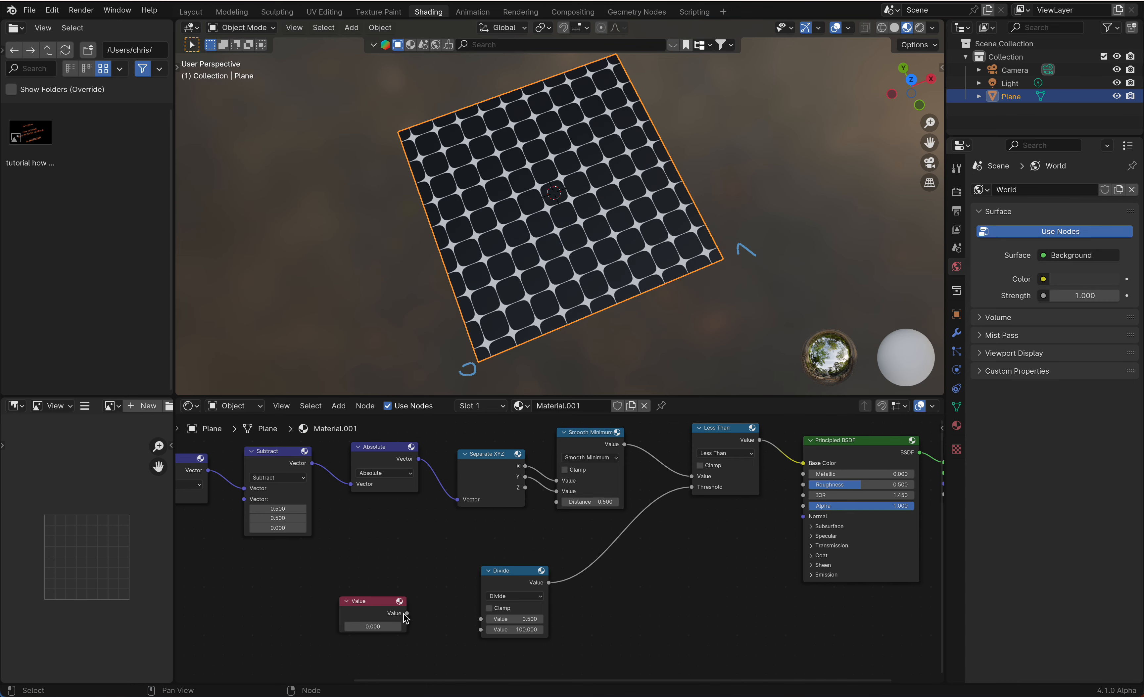
drag(407, 613, 480, 619)
mouse_move(374, 629)
mouse_down()
mouse_move(413, 629)
mouse_move(378, 630)
mouse_move(413, 630)
mouse_move(388, 630)
mouse_up()
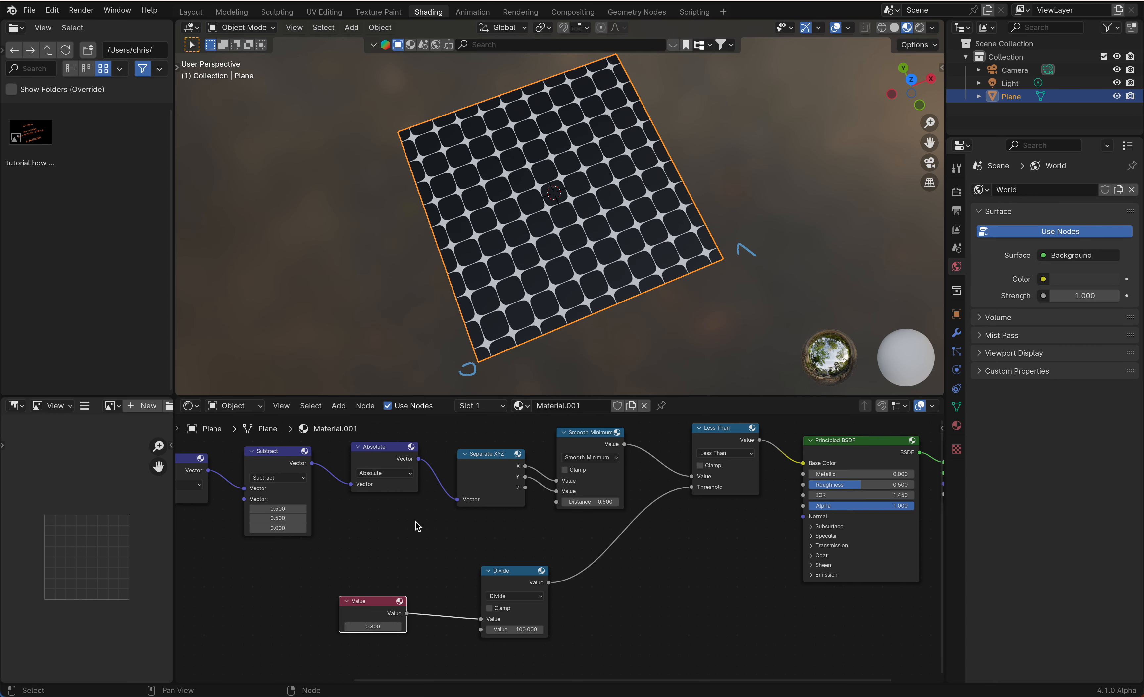
Nudge the Separate XYZ node up, and move the Value and Divide nodes down and apart to make room beneath the chain.
scroll(511, 510, left, 3)
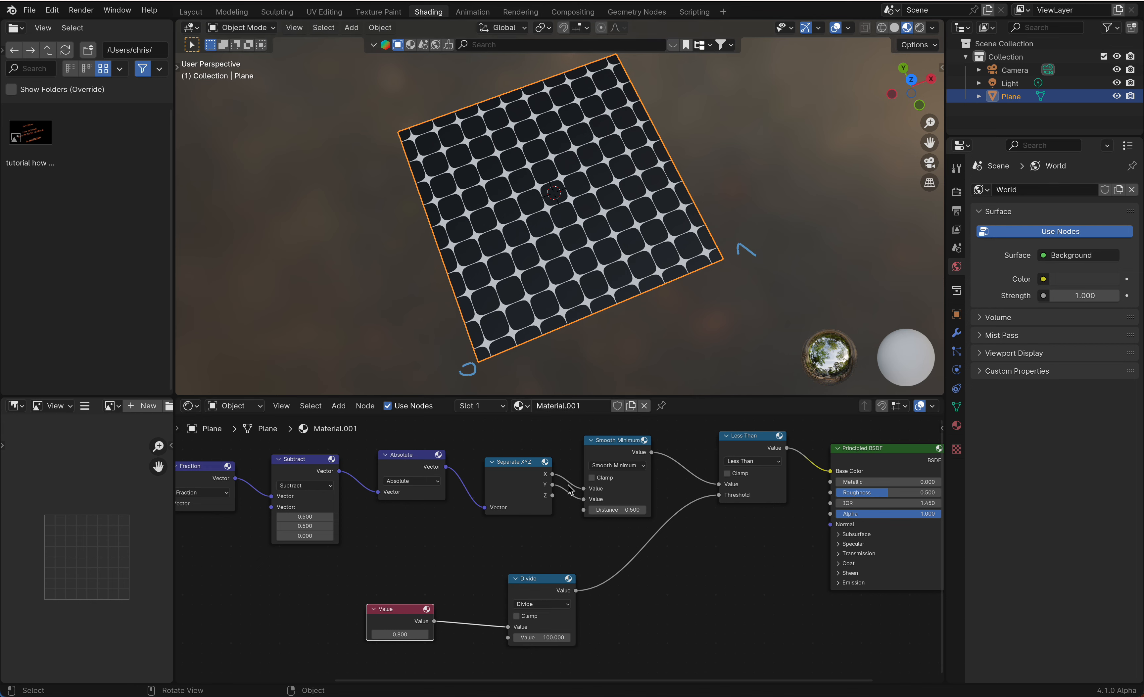
scroll(569, 490, down, 2)
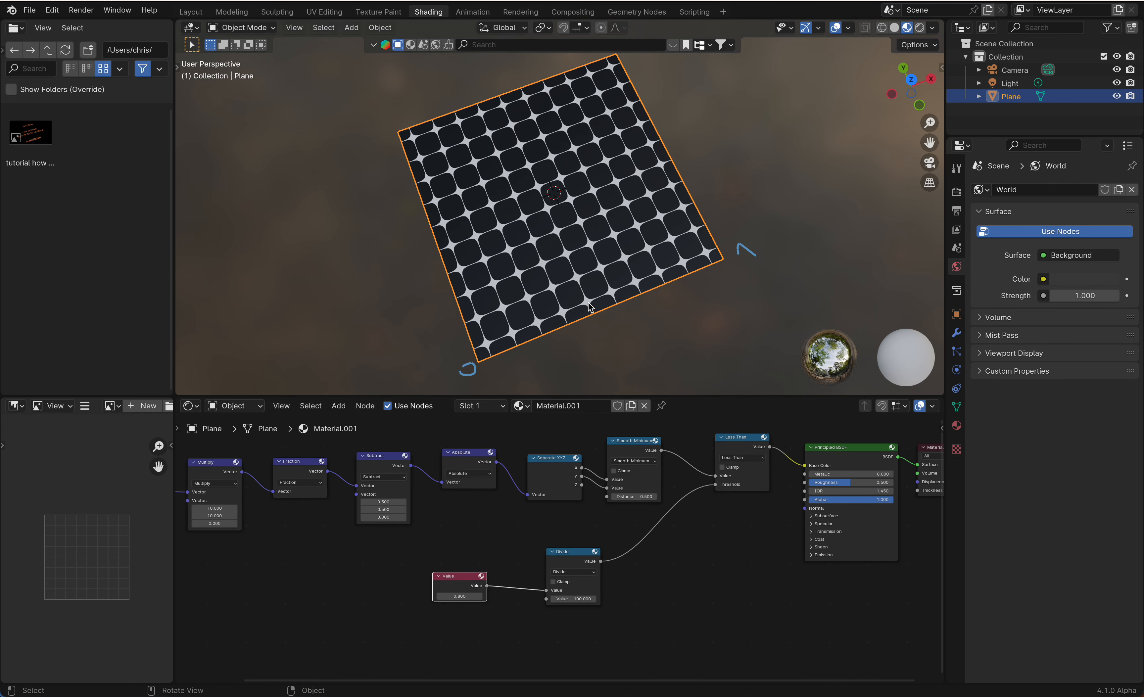
drag(552, 458, 551, 450)
drag(469, 577, 413, 602)
drag(559, 558, 558, 589)
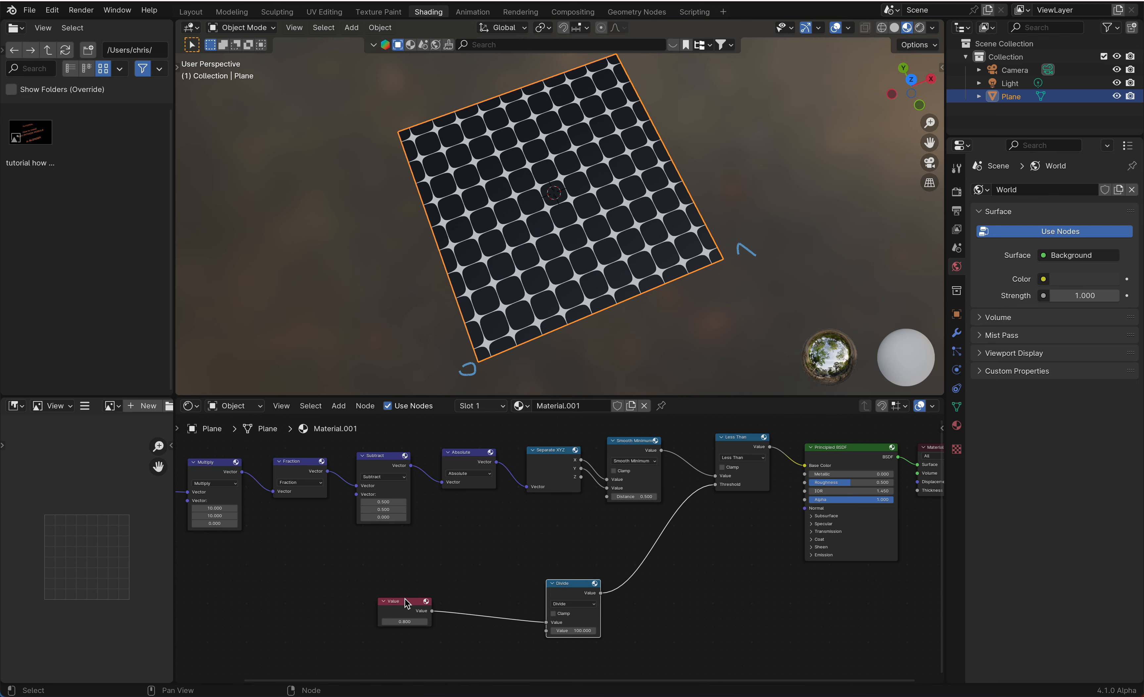
Duplicate the Value and Divide nodes, placing each copy above its original.
click(404, 602)
key(shift+d)
click(407, 560)
click(576, 587)
key(shift+d)
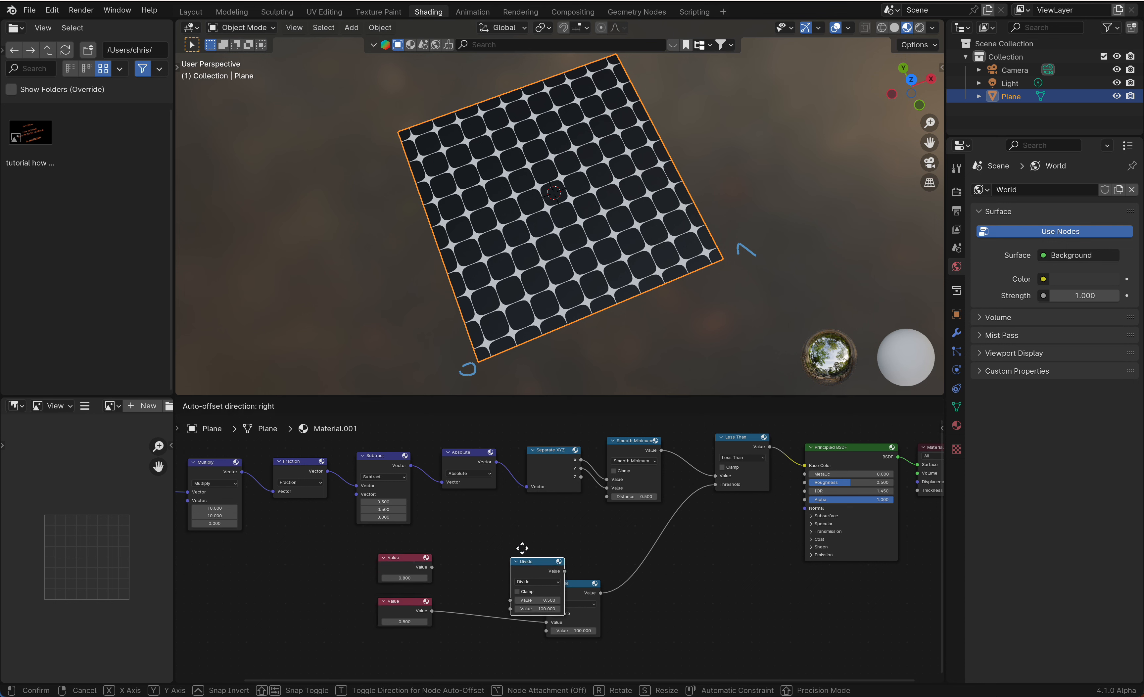
click(507, 520)
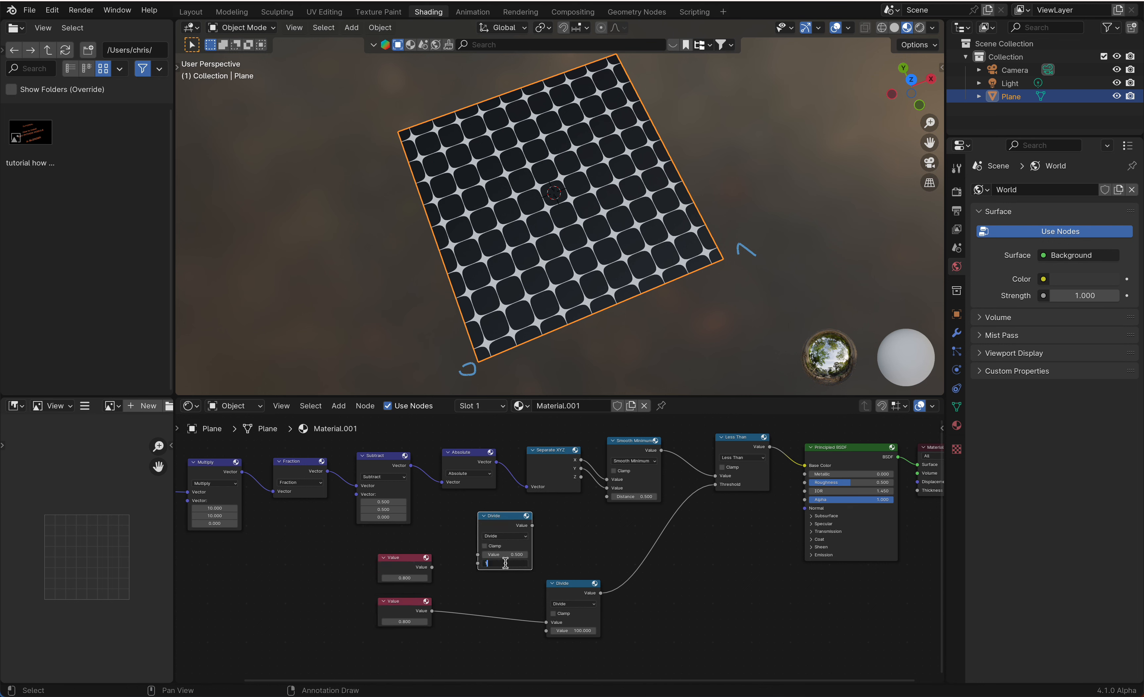
Wire the copied Value through the copied Divide, with divisor 10, into Smooth Minimum's Distance, and move the Value nodes clear of the chain.
drag(532, 526, 606, 496)
drag(429, 569, 494, 578)
scroll(469, 540, left, 5)
drag(465, 527, 556, 623)
key(g)
click(427, 664)
scroll(426, 665, up, 5)
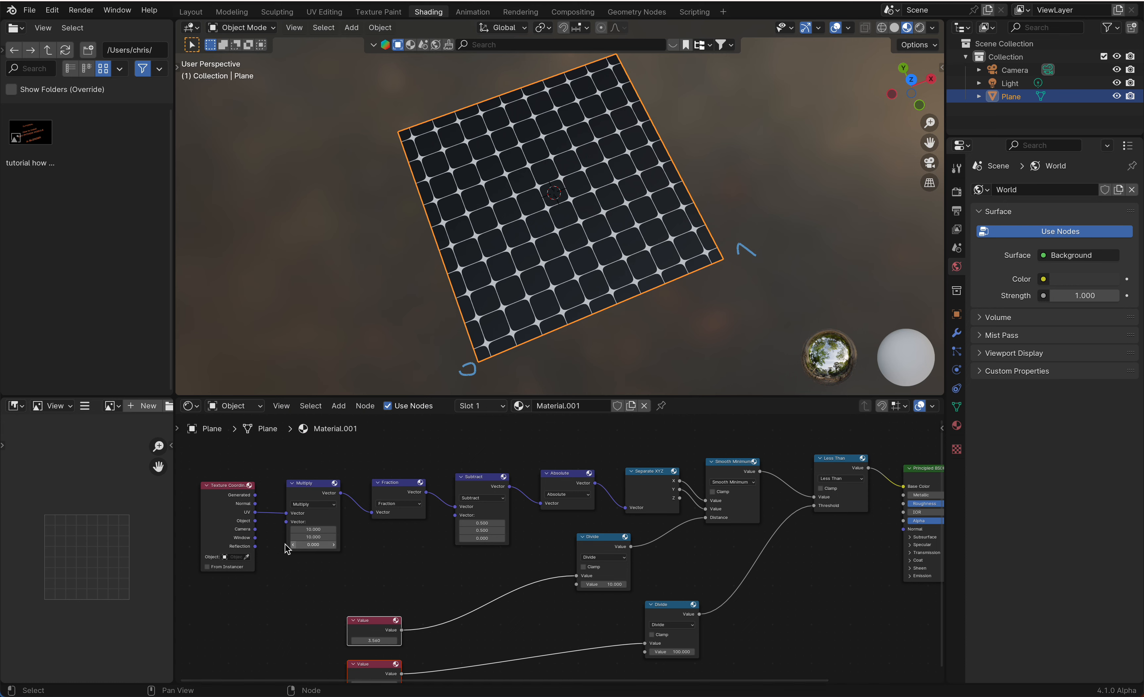
Group all nodes from Texture Coordinate through Less Than, including both Divide nodes but leaving out the two Value nodes.
drag(214, 445, 655, 576)
scroll(655, 577, down, 2)
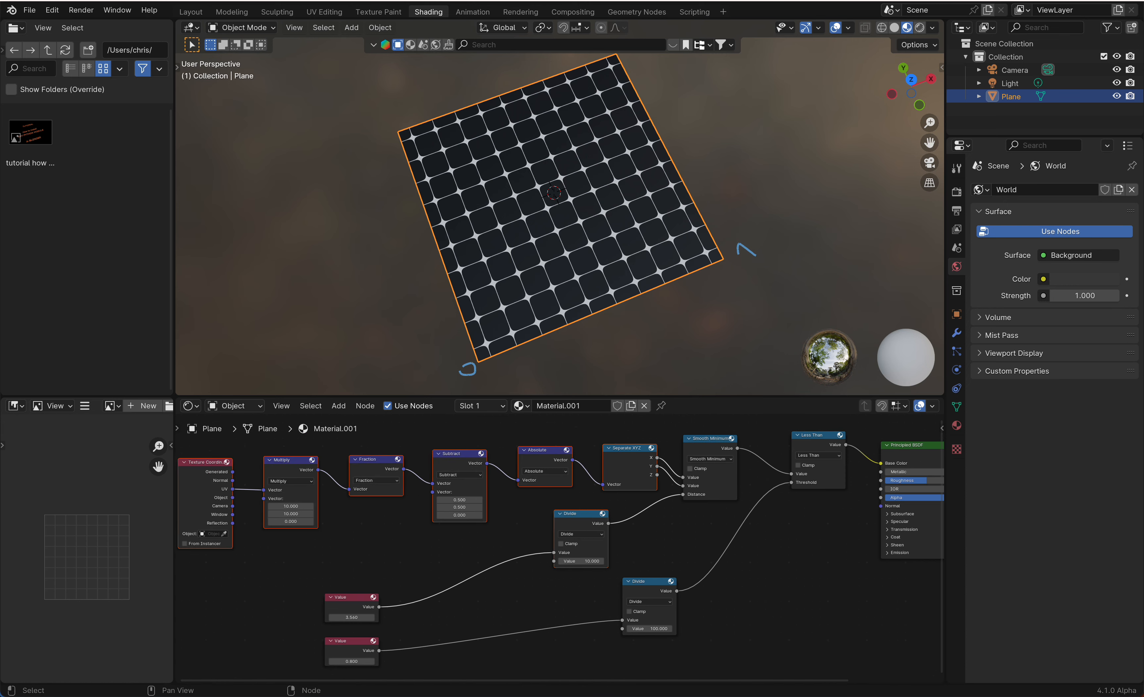
scroll(655, 576, right, 5)
shift+drag(524, 449, 733, 638)
scroll(656, 618, down, 2)
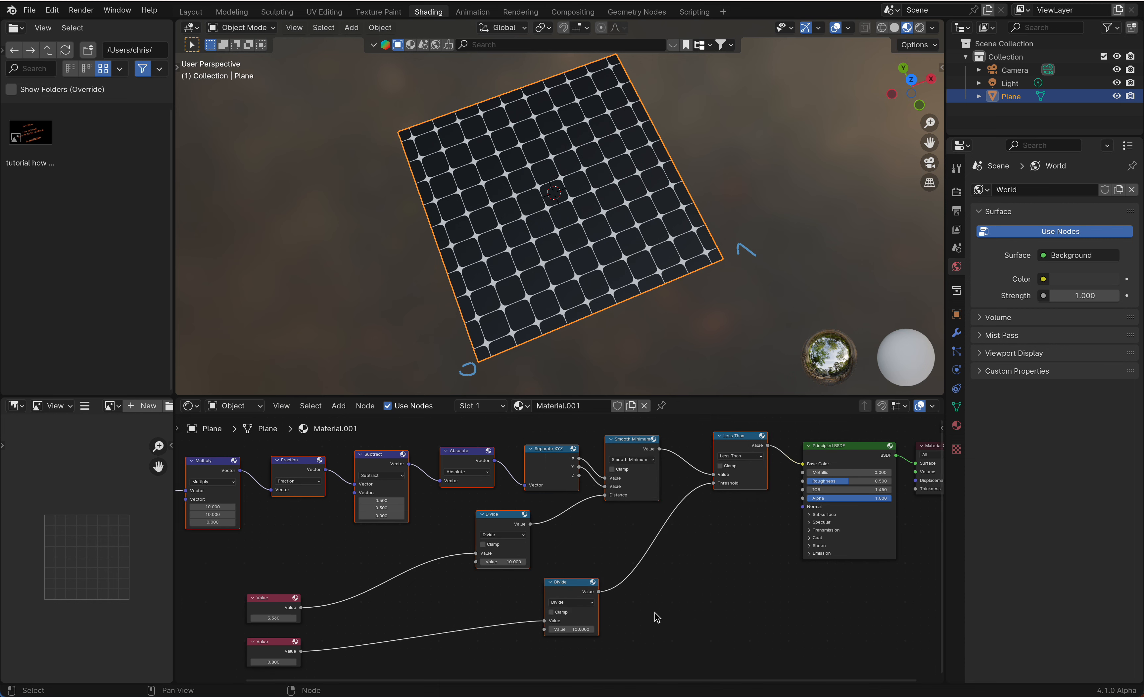
key(ctrl+g)
Move the Group Input node below the Texture Coordinate and Multiply nodes.
scroll(656, 618, down, 3)
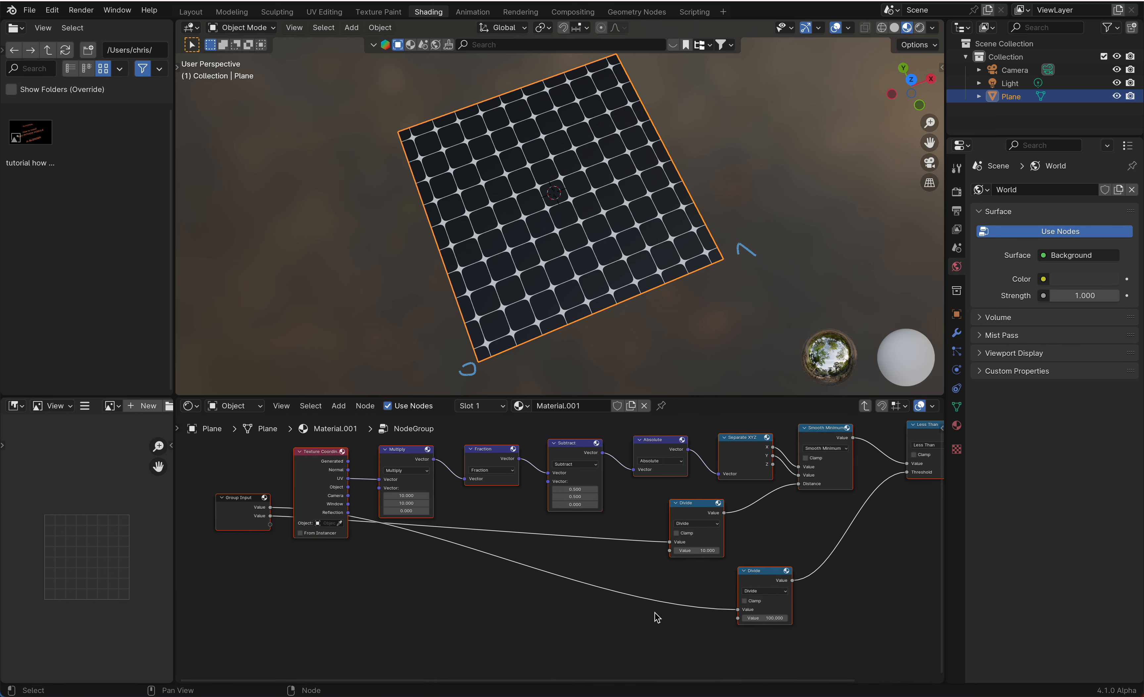
drag(231, 498, 356, 587)
click(235, 512)
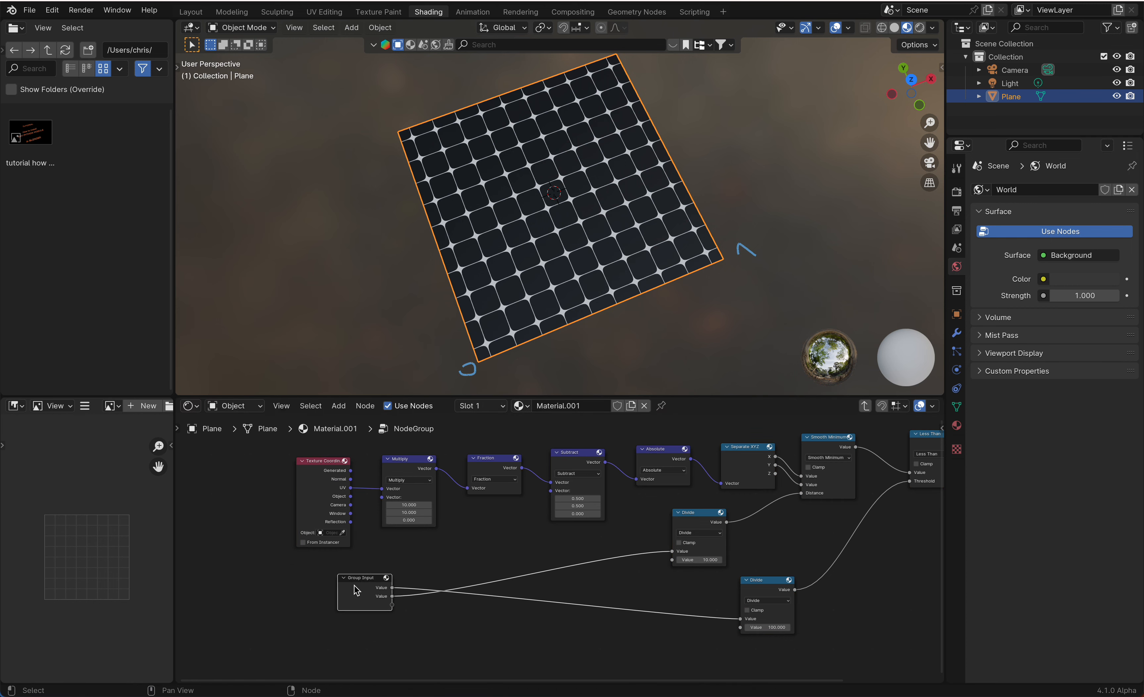
scroll(356, 588, right, 5)
scroll(353, 584, up, 1)
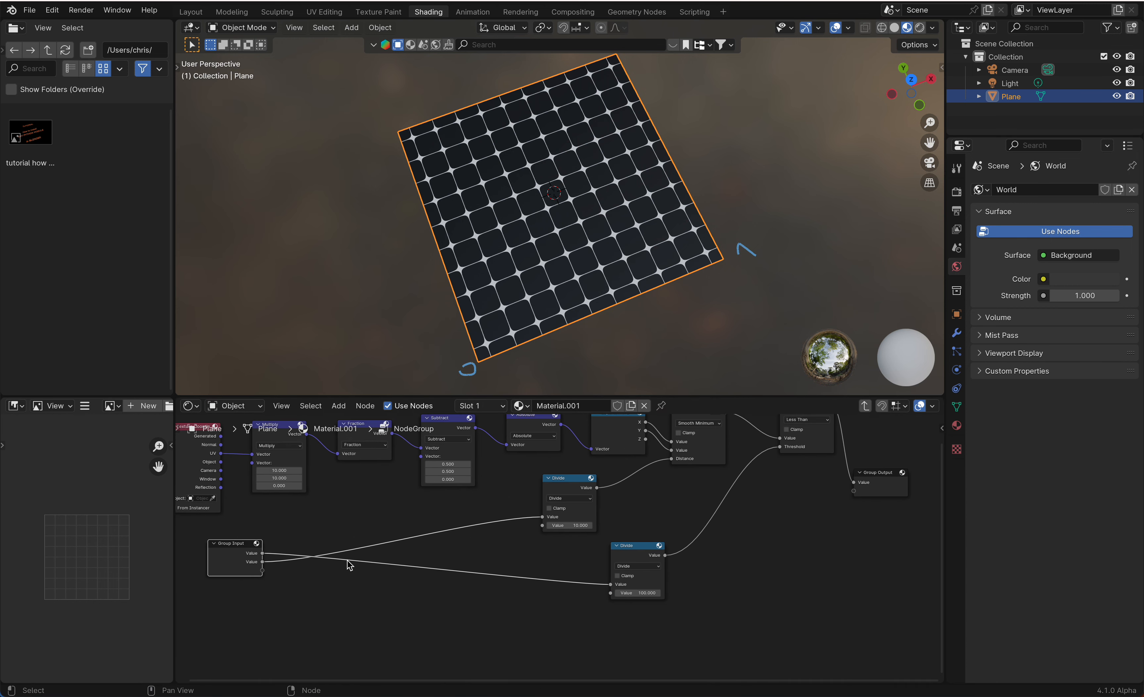
Rename the group's two input sockets to "Line width" and "Star size".
key(n)
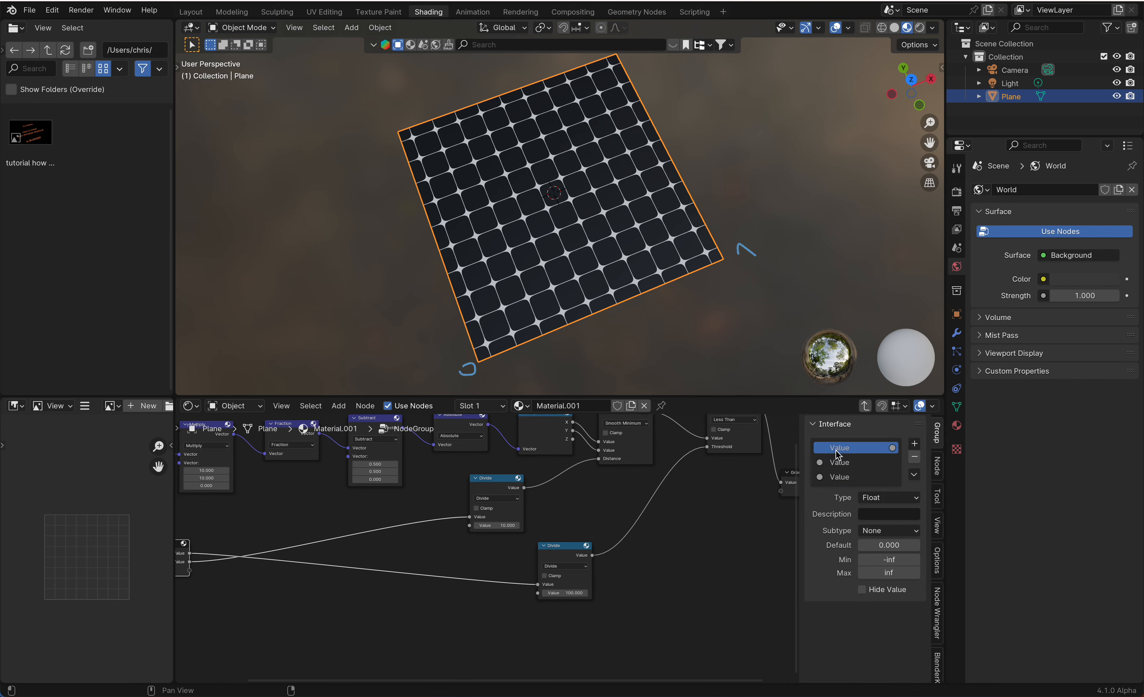
scroll(321, 550, left, 5)
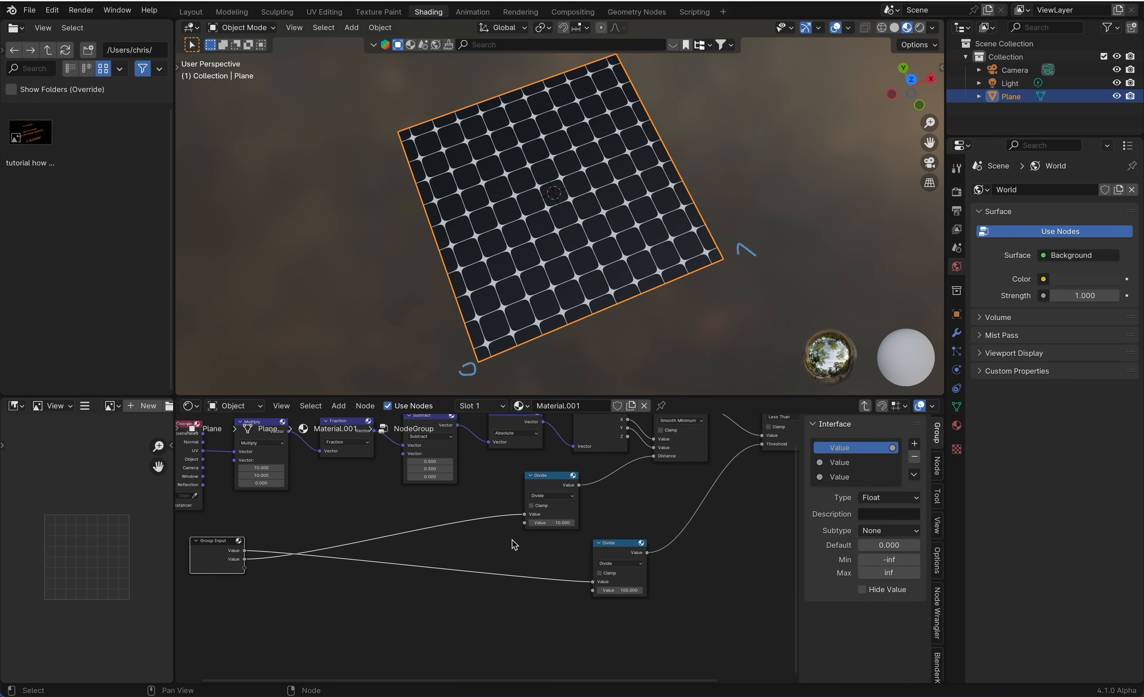
double_click(838, 462)
text(Line wi)
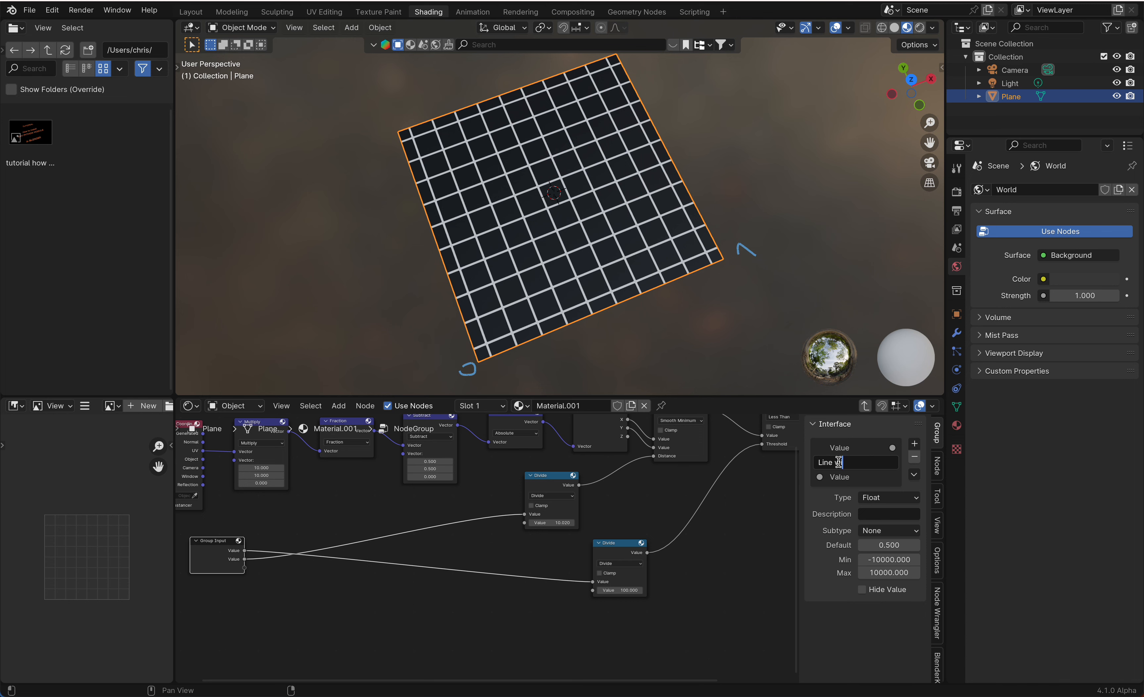
text(dth)
key(Return)
double_click(841, 477)
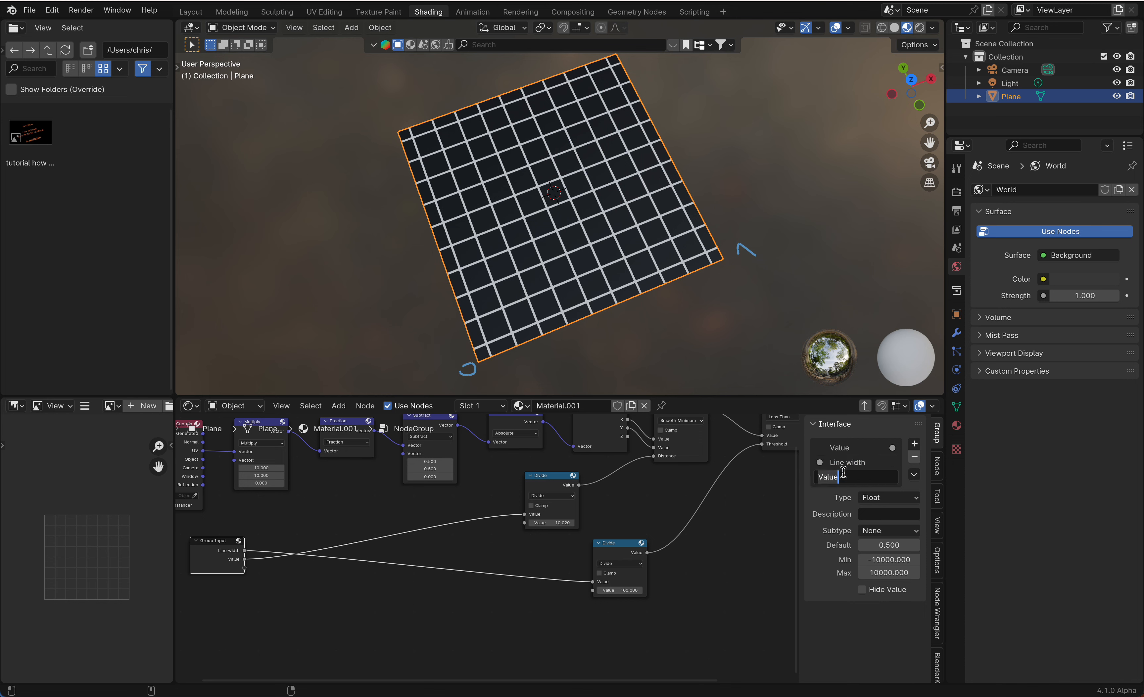
text(Star size)
key(Return)
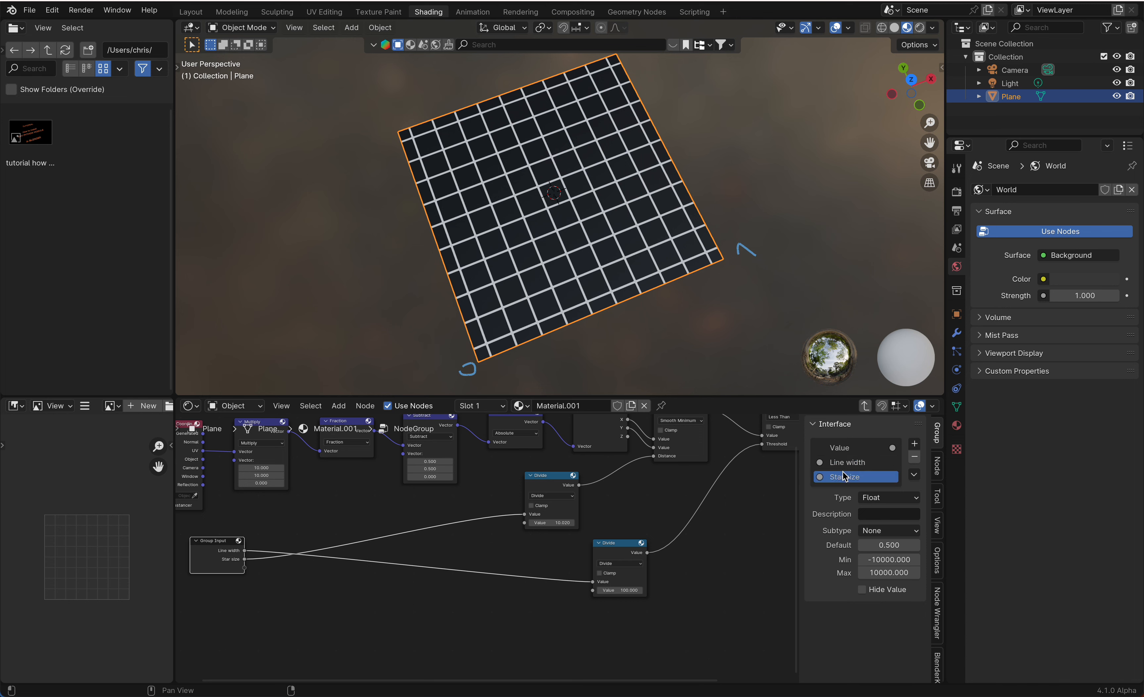
Tidy the group by bringing Group Input near the two stacked Divide nodes and adding a reroute on the Threshold link.
drag(212, 542, 406, 540)
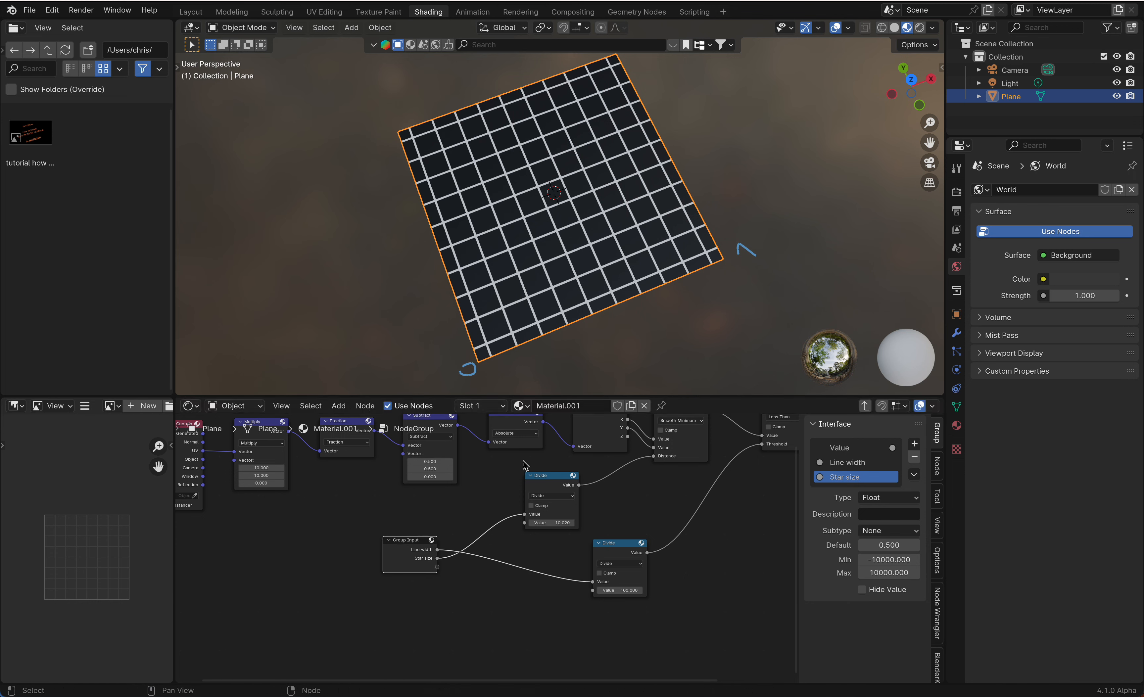
drag(551, 474, 562, 497)
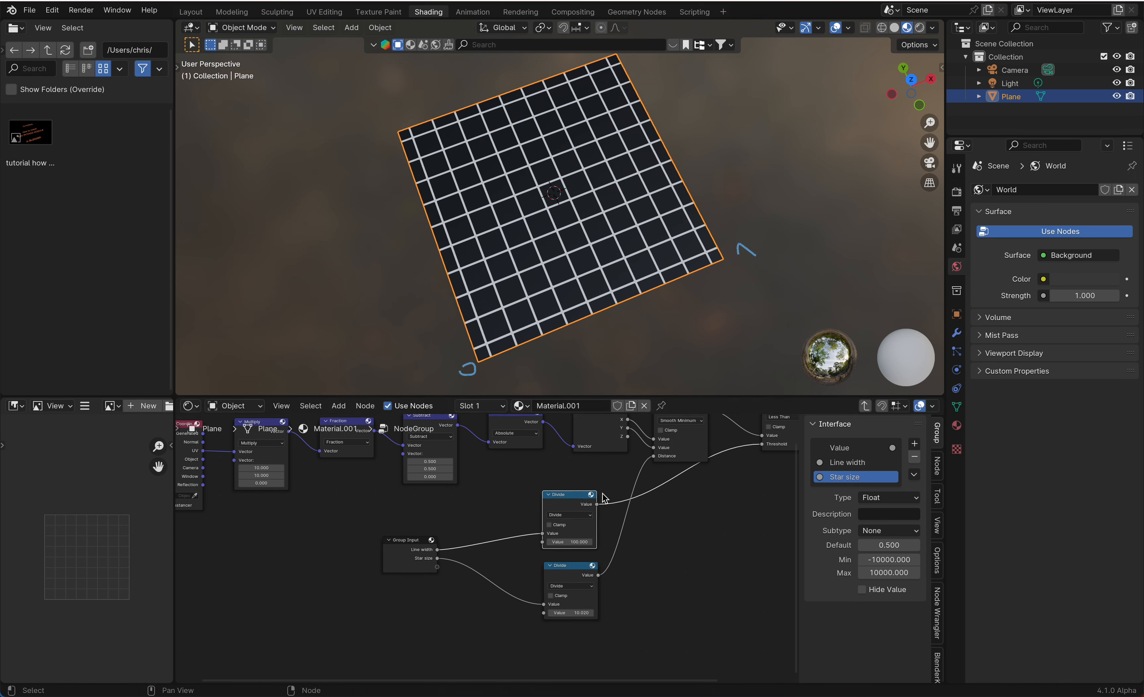
shift+right_drag(664, 473, 680, 506)
key(g)
click(738, 533)
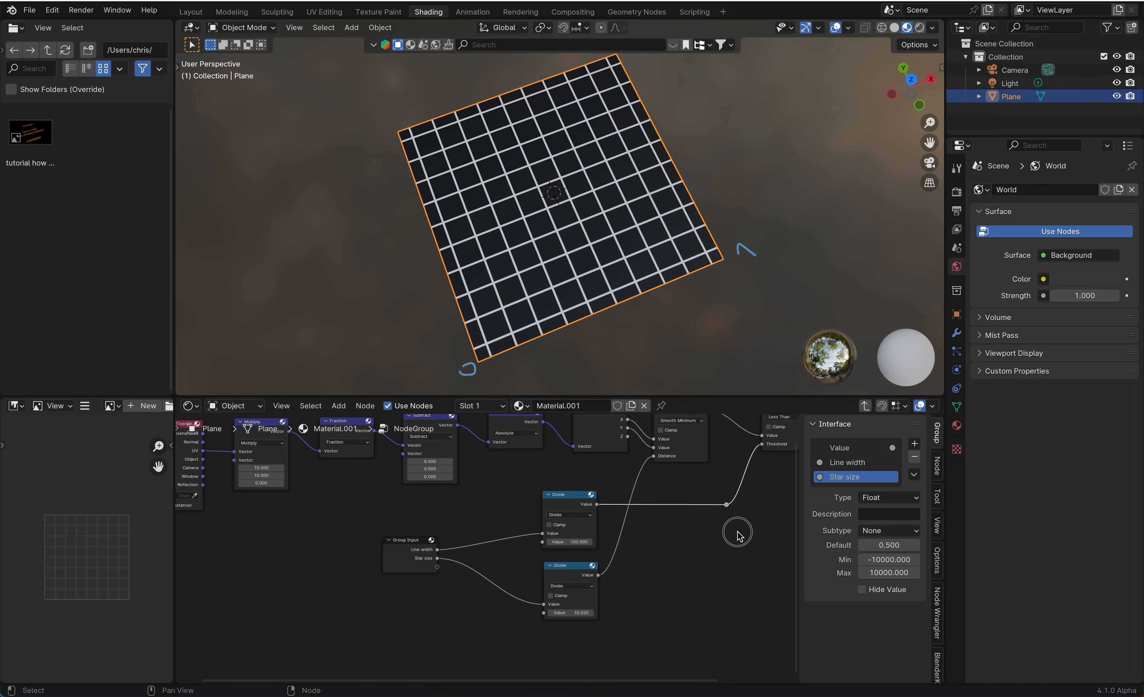
Return to the main material, move the group node nearer the Principled BSDF, and set Line width to 0.8 and Star size to 2.7.
click(407, 539)
key(Tab)
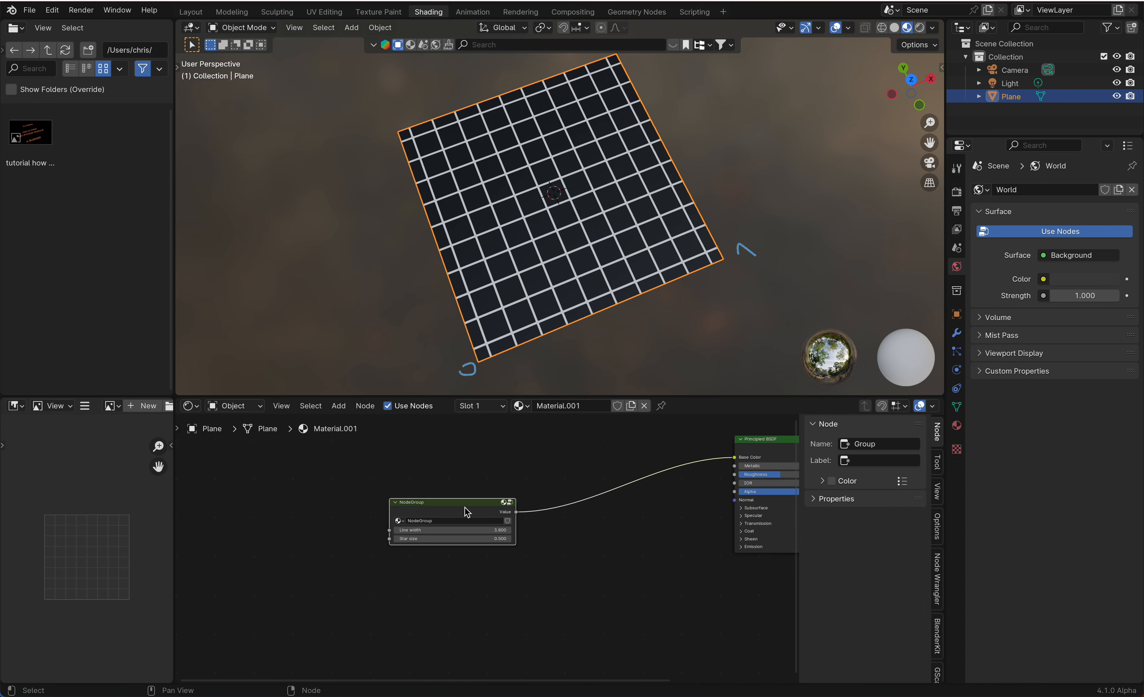
drag(469, 502, 559, 524)
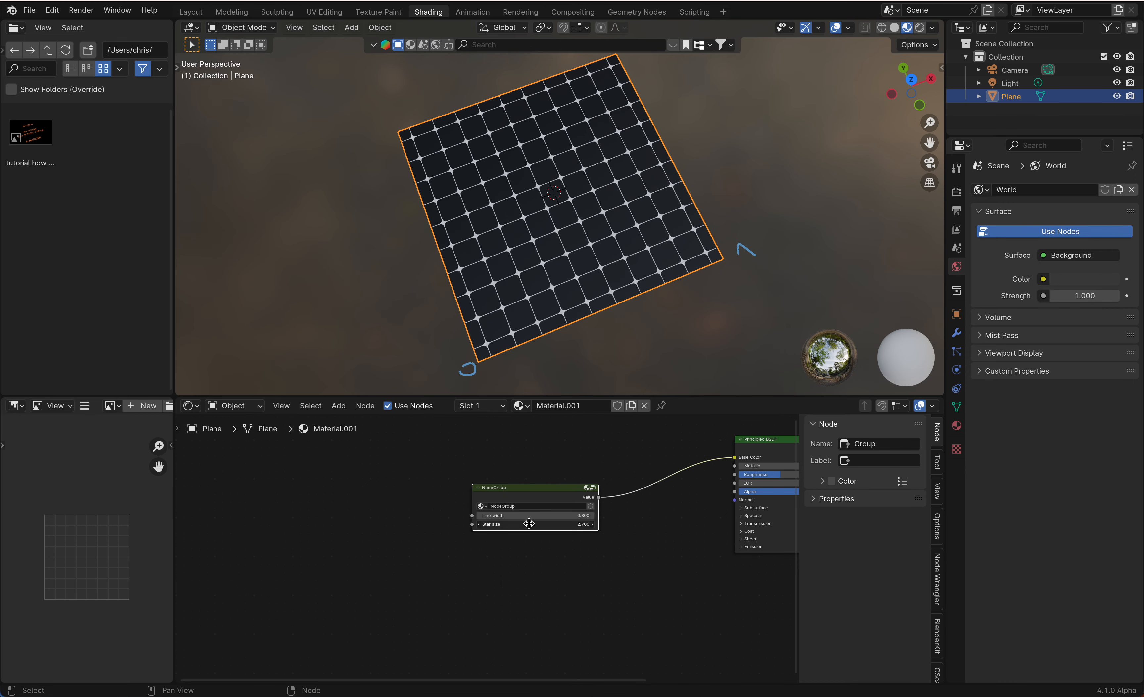
Inside the node group, move Group Input below Texture Coordinate and expose the Multiply node's second Vector as a group input.
key(Tab)
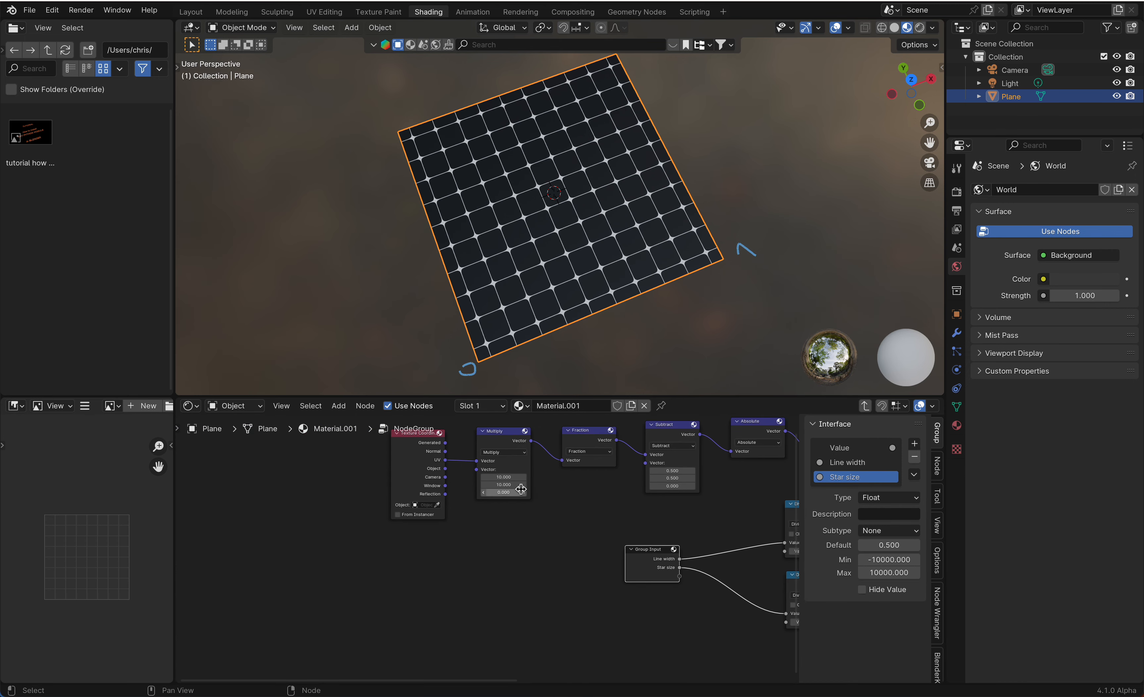
drag(649, 553, 392, 560)
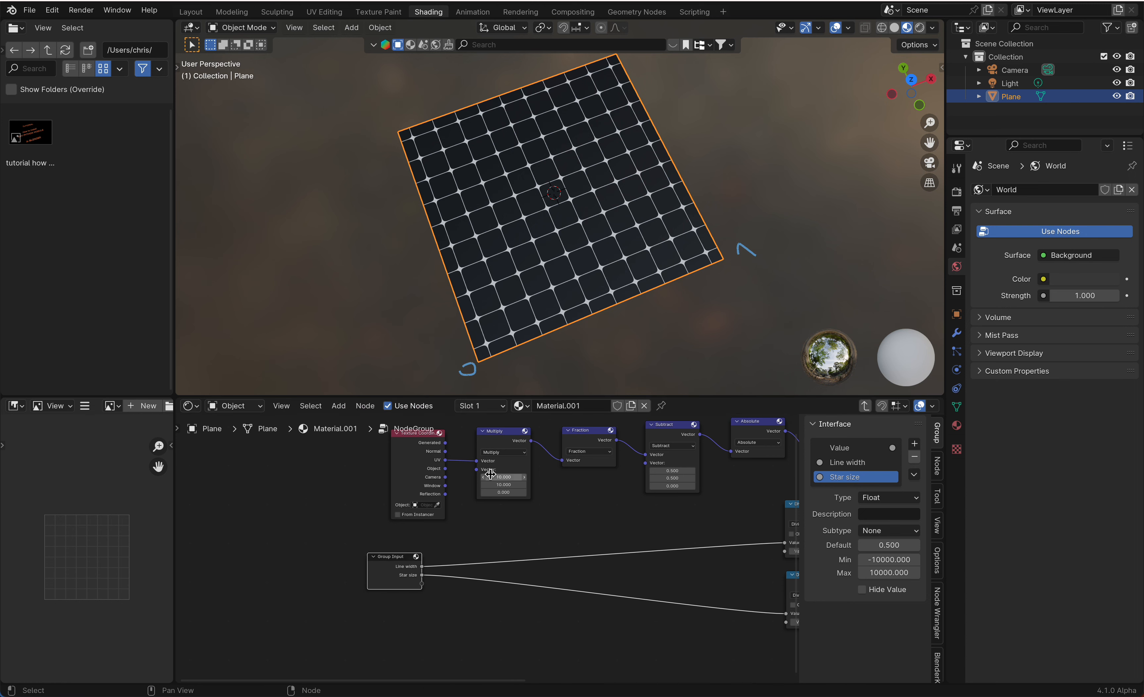
drag(478, 473, 424, 588)
Return to the main material and set the group node's Vector to X 11 and Y 8.8.
key(Tab)
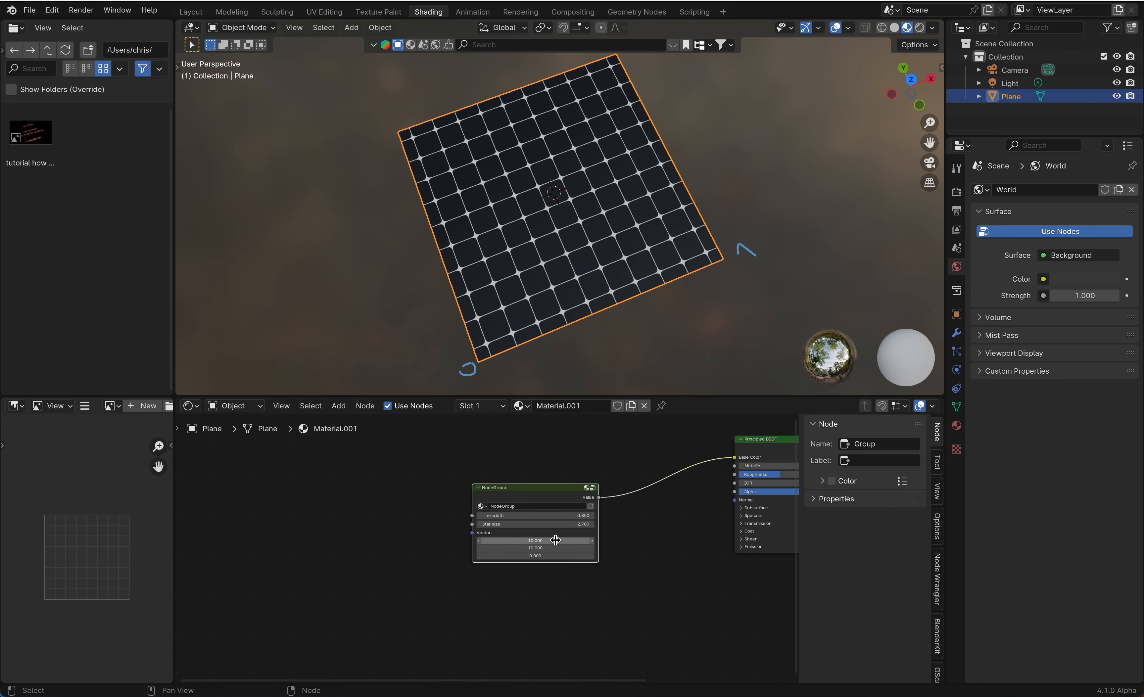
mouse_move(537, 541)
mouse_down()
mouse_move(658, 541)
mouse_move(523, 548)
mouse_move(545, 548)
mouse_up()
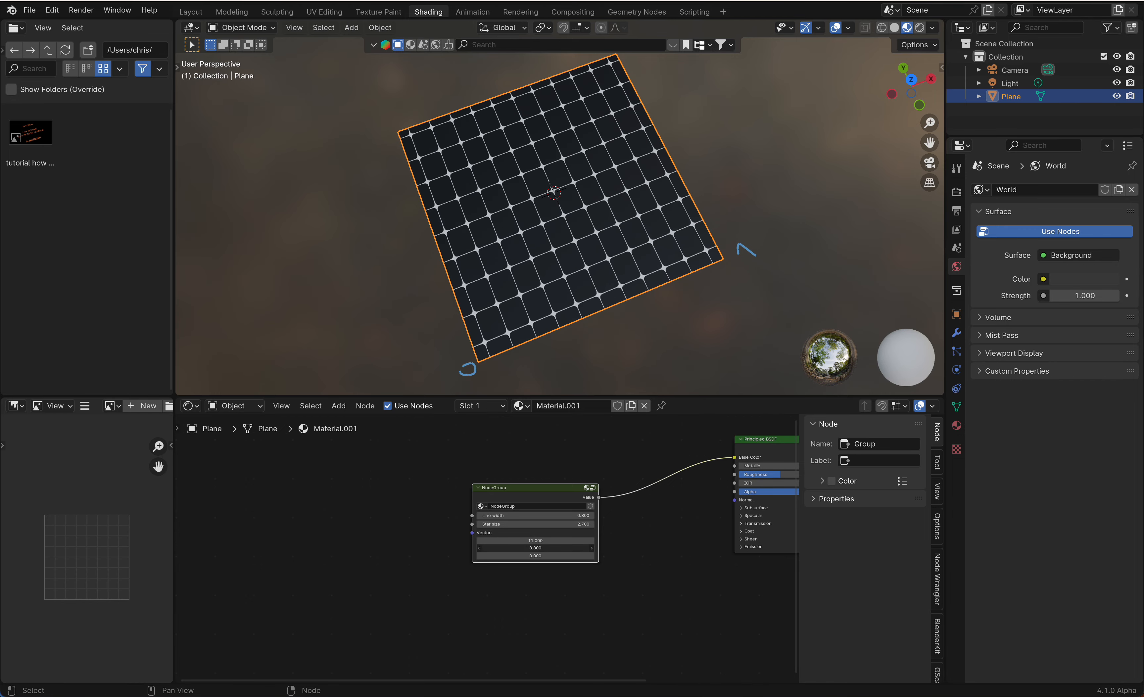
scroll(688, 507, right, 3)
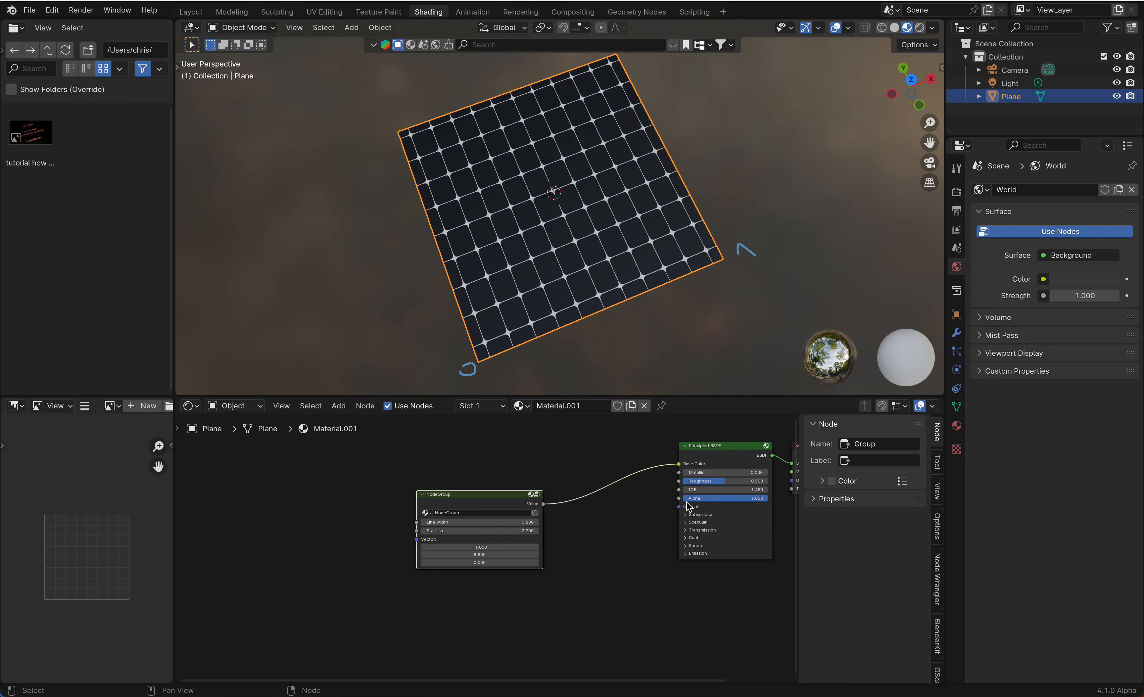